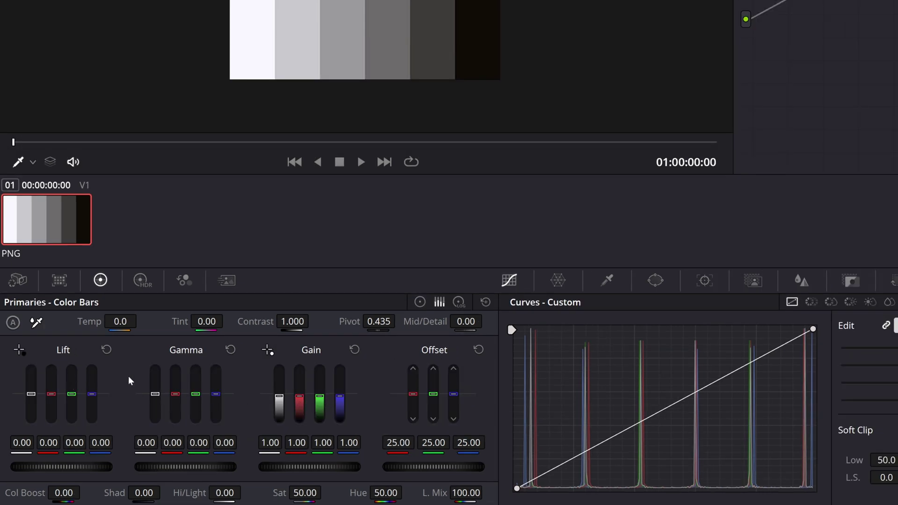
Switch the Primaries palette to Log Wheels mode.
click(459, 302)
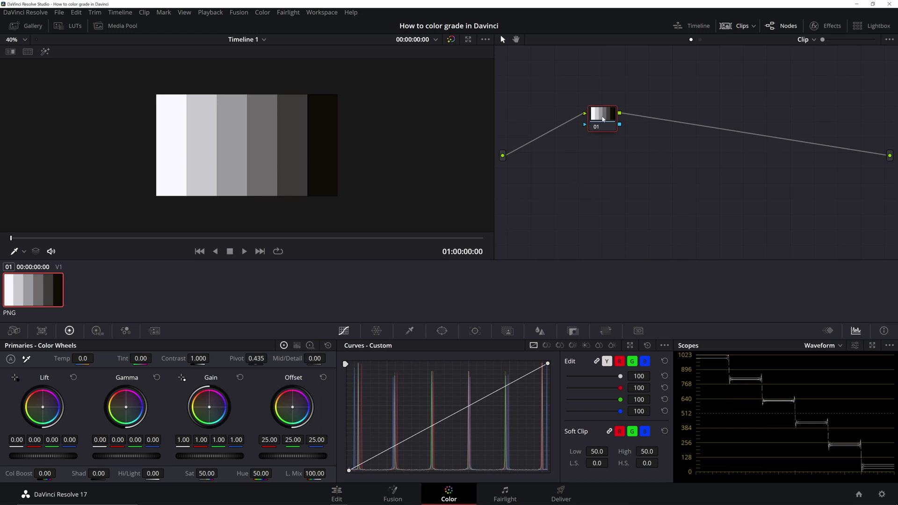
mouse_move(603, 119)
mouse_down()
mouse_move(585, 122)
mouse_move(593, 124)
mouse_up()
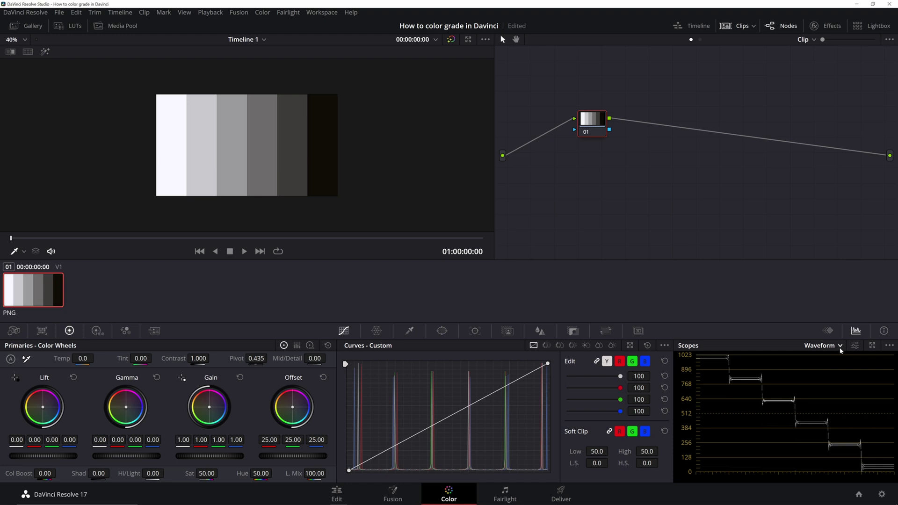
click(840, 346)
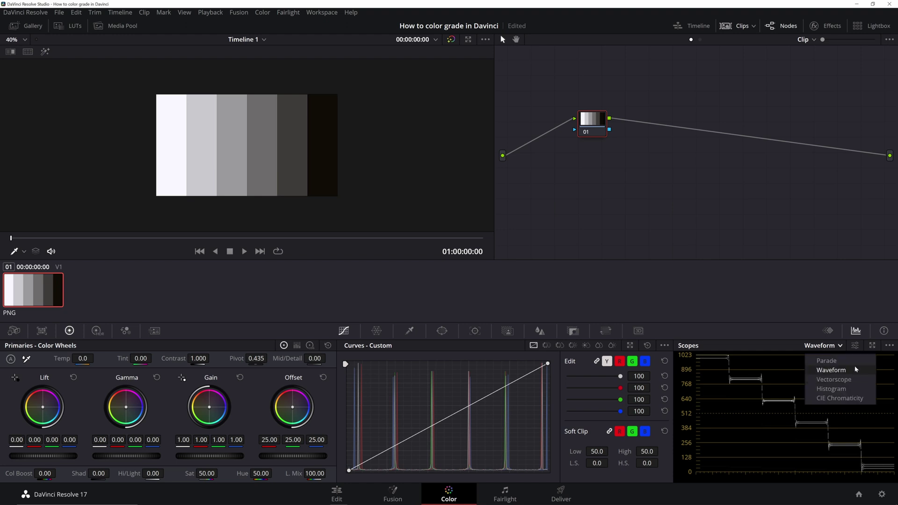
click(841, 346)
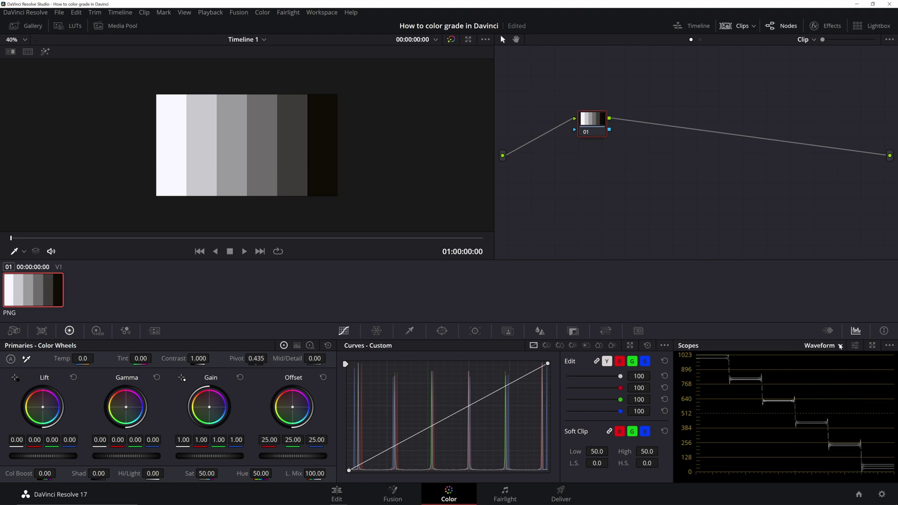
click(841, 346)
click(873, 346)
click(873, 346)
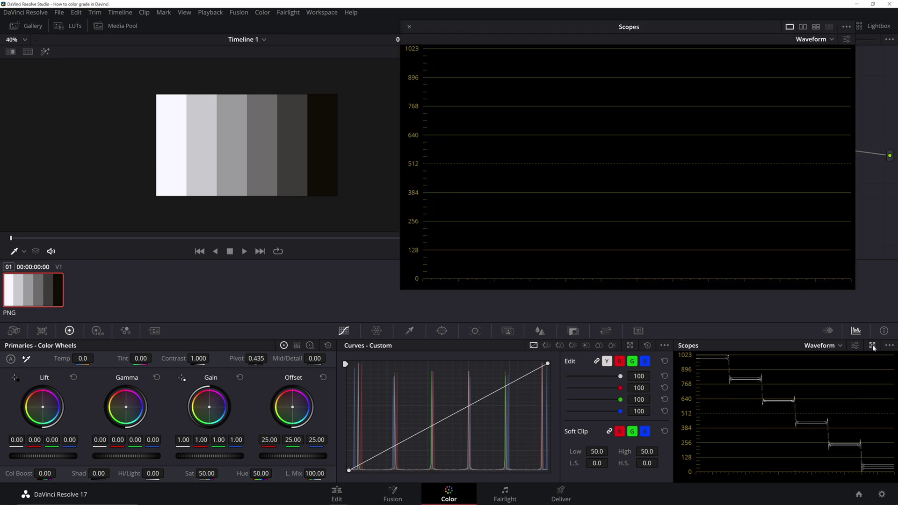
click(803, 27)
click(816, 27)
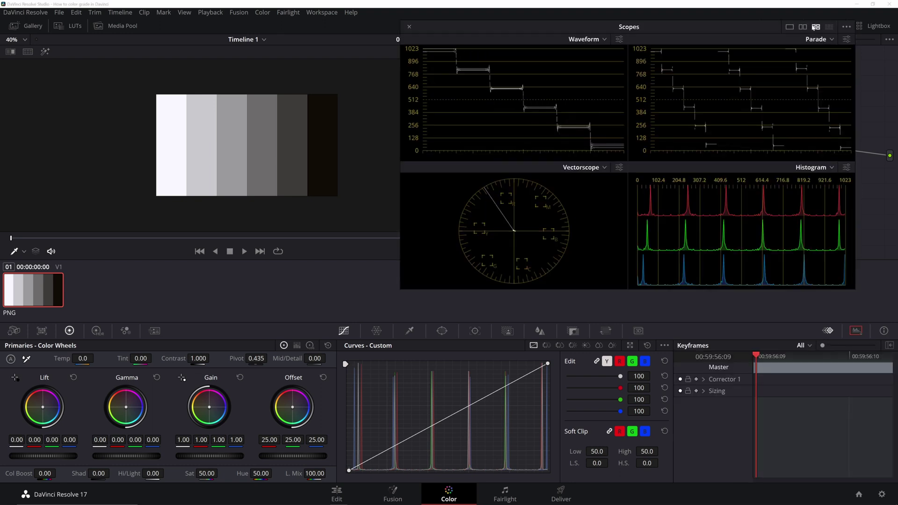
click(410, 27)
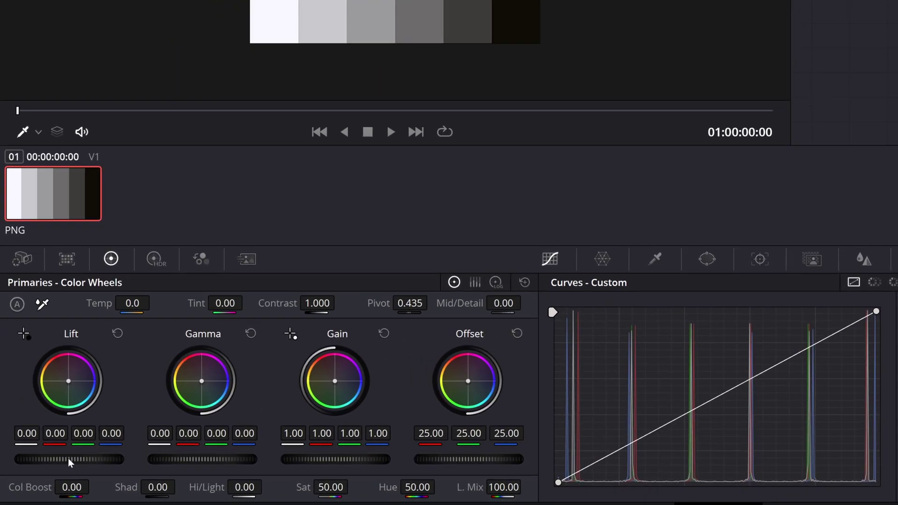
Try a slight Lift raise, then switch to Log Wheels and push the Shadow master wheel.
drag(51, 458, 68, 458)
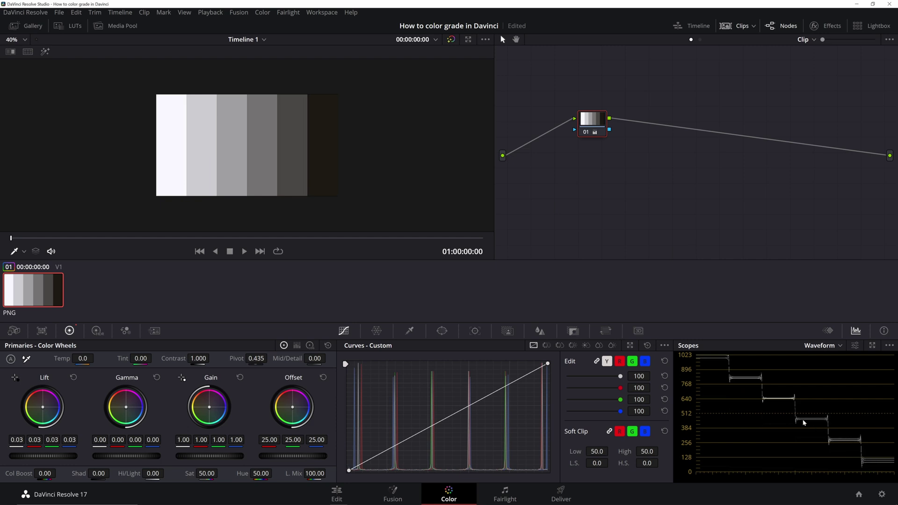
mouse_move(31, 457)
mouse_down()
mouse_move(59, 456)
mouse_move(31, 456)
mouse_up()
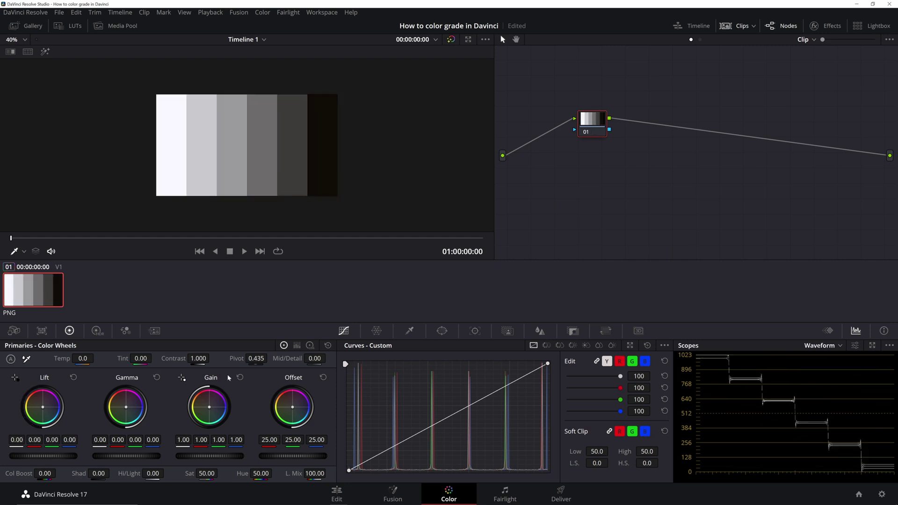
click(309, 346)
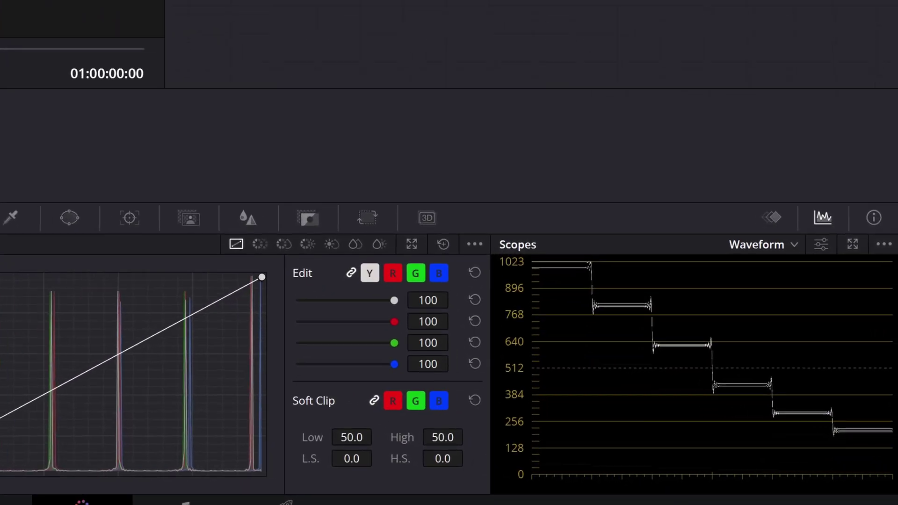
drag(48, 460, 61, 460)
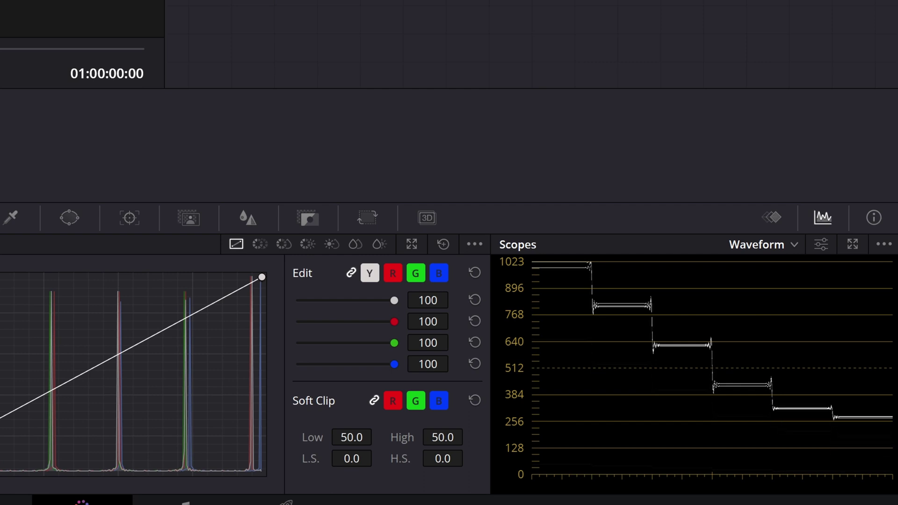
drag(56, 458, 75, 459)
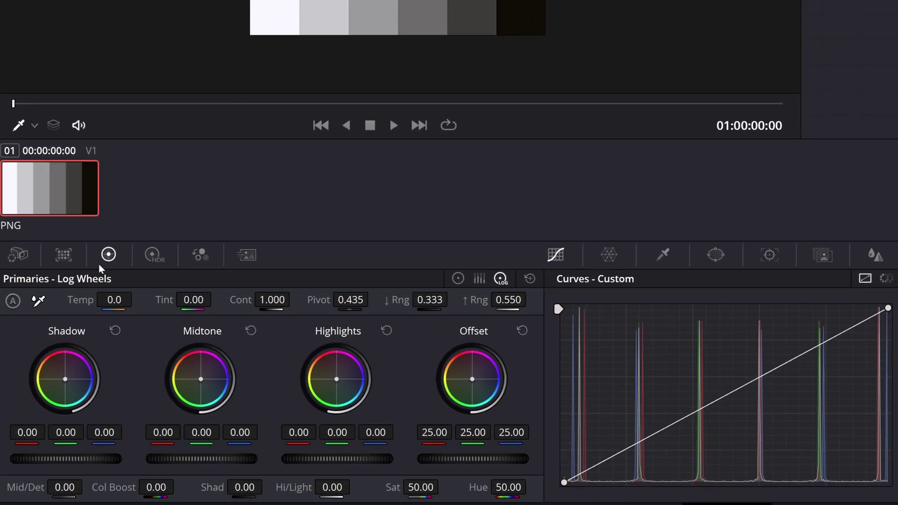
click(150, 254)
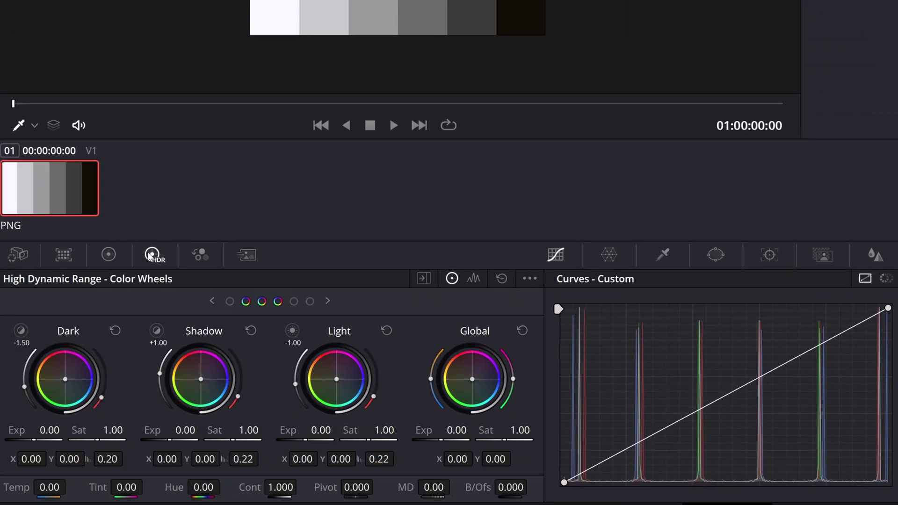
click(245, 255)
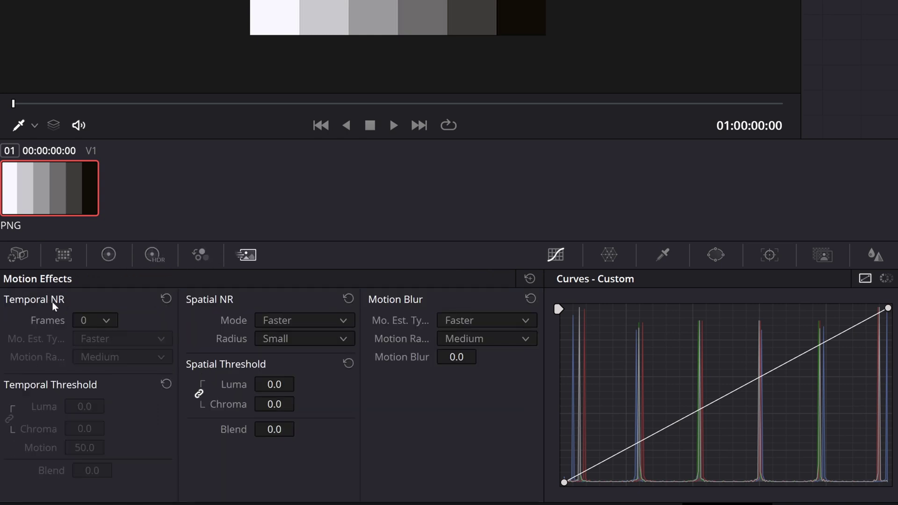
click(19, 258)
click(64, 255)
click(145, 256)
click(198, 256)
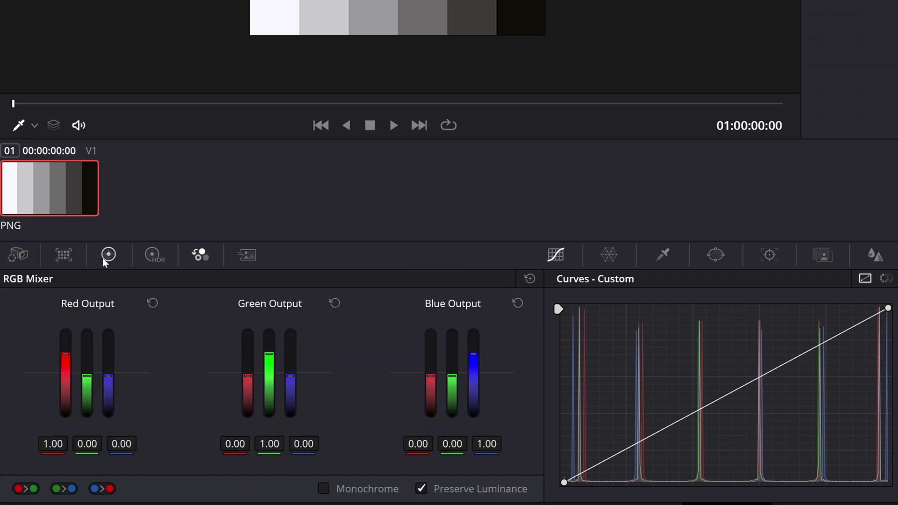
click(109, 255)
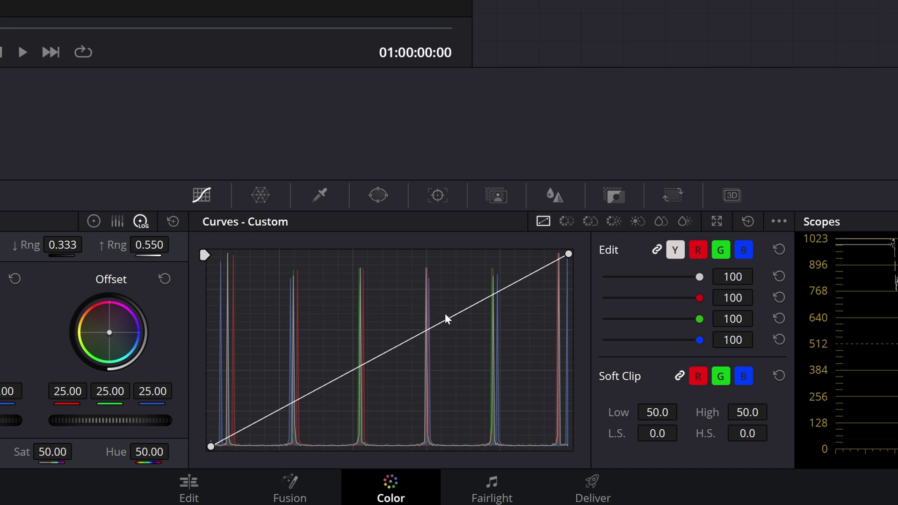
click(566, 222)
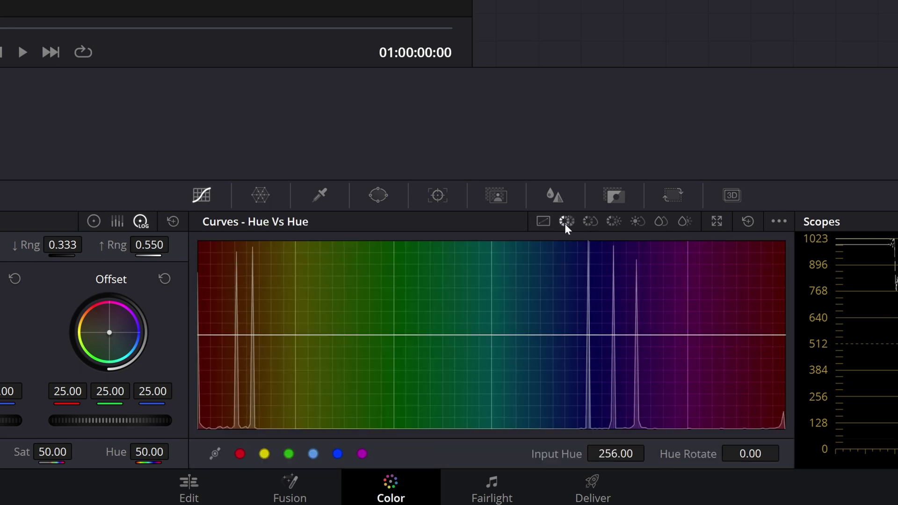
click(588, 223)
click(613, 221)
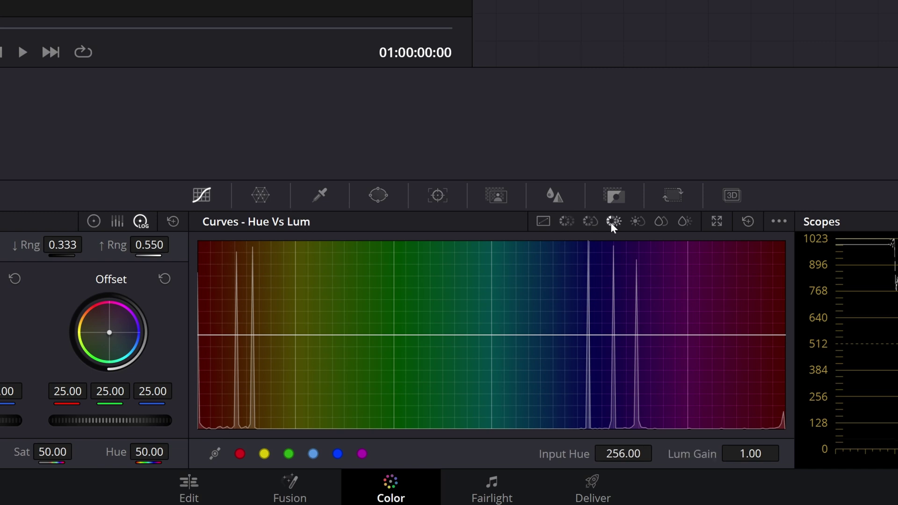
click(543, 221)
click(260, 195)
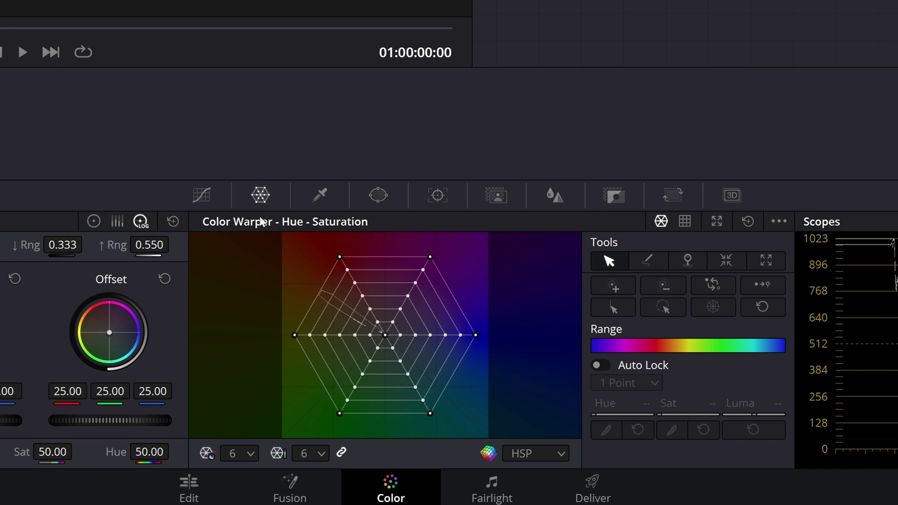
click(319, 198)
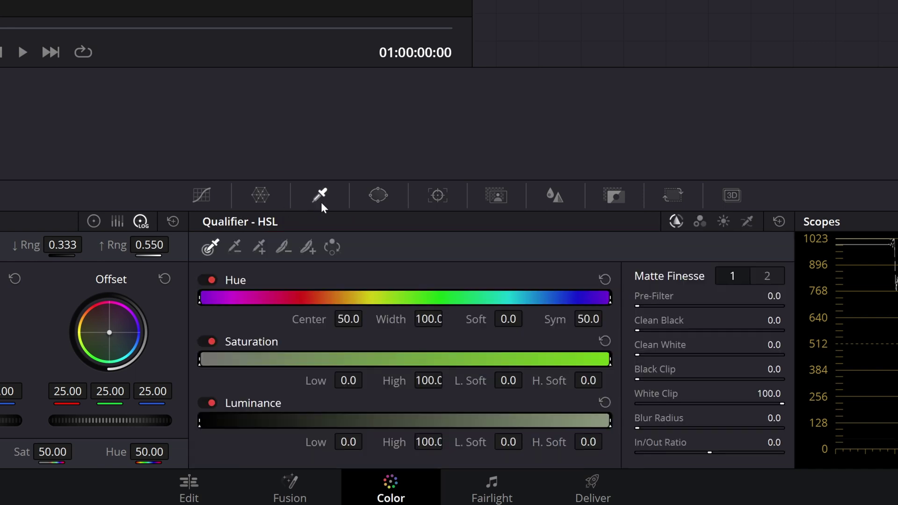
click(378, 197)
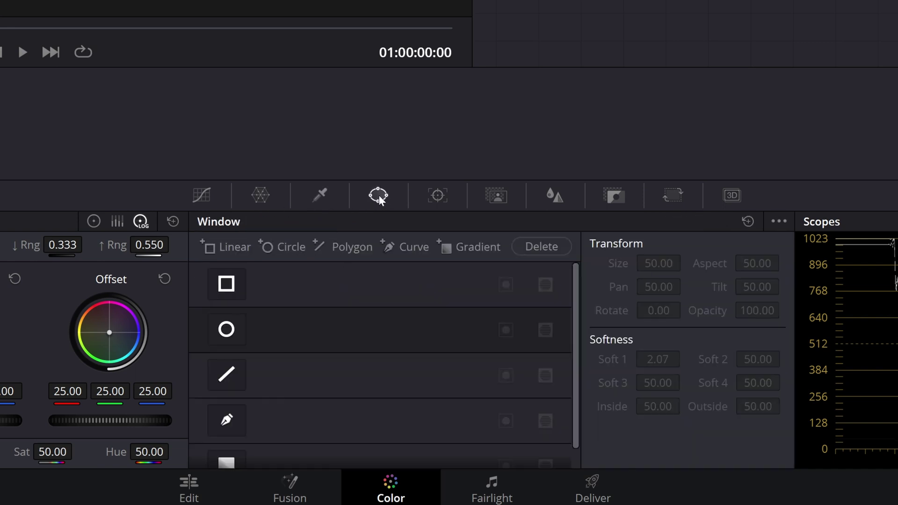
click(437, 197)
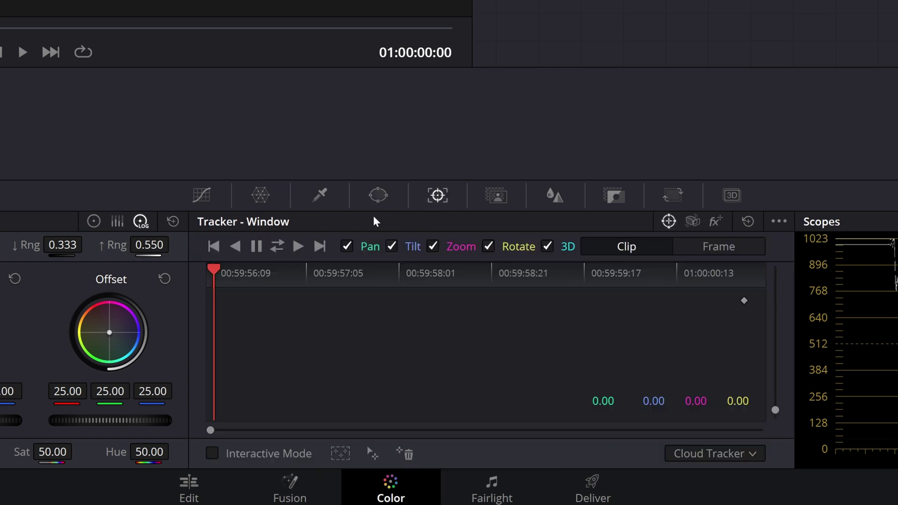
click(497, 196)
click(554, 195)
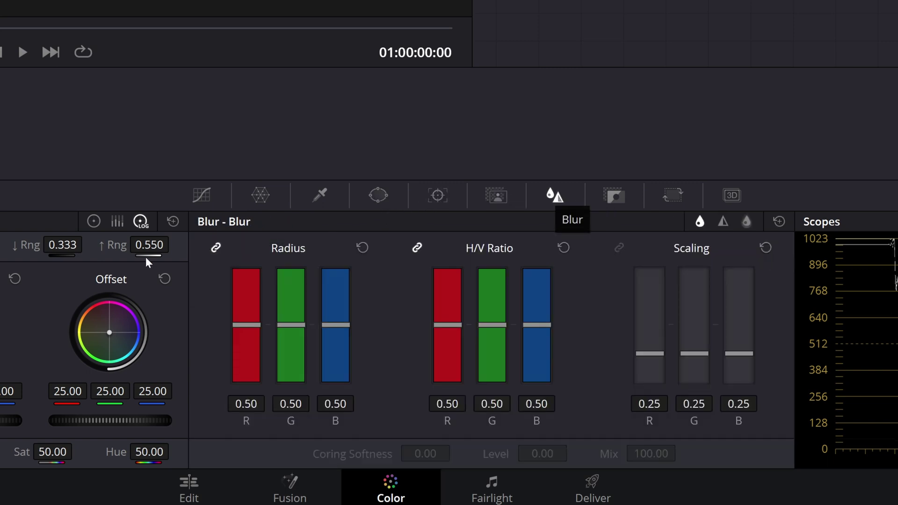
click(617, 196)
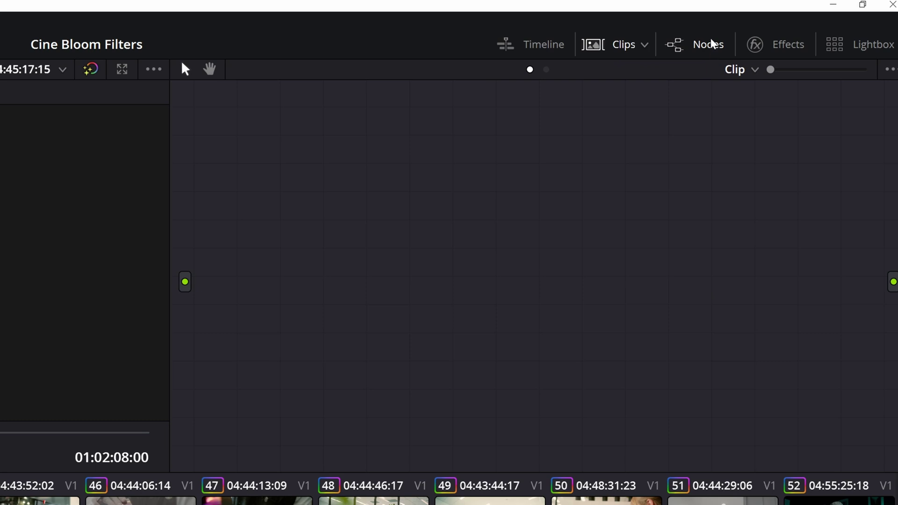
Hide and then re-show the node editor for clip 44.
click(711, 42)
click(700, 44)
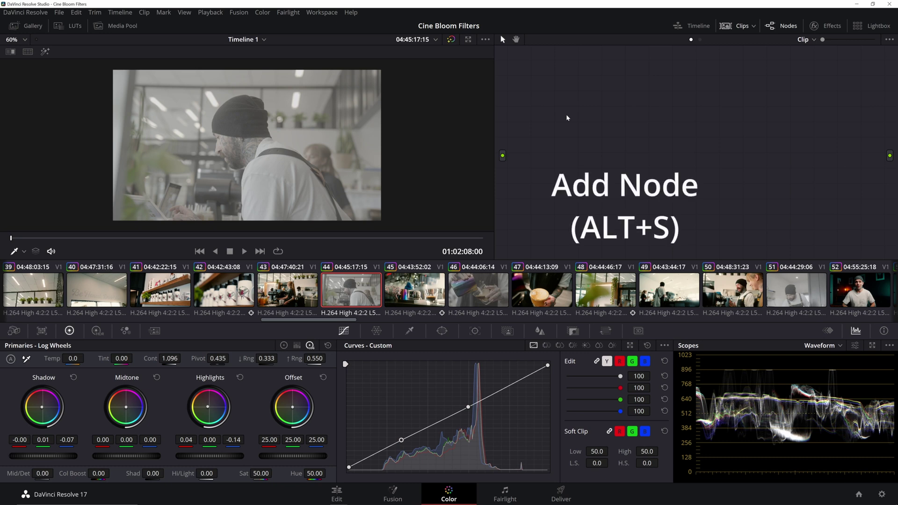
Add serial nodes with Alt+S, briefly checking the keyboard shortcut settings.
key(alt+s)
key(alt+s)
key(alt+s)
key(alt+s)
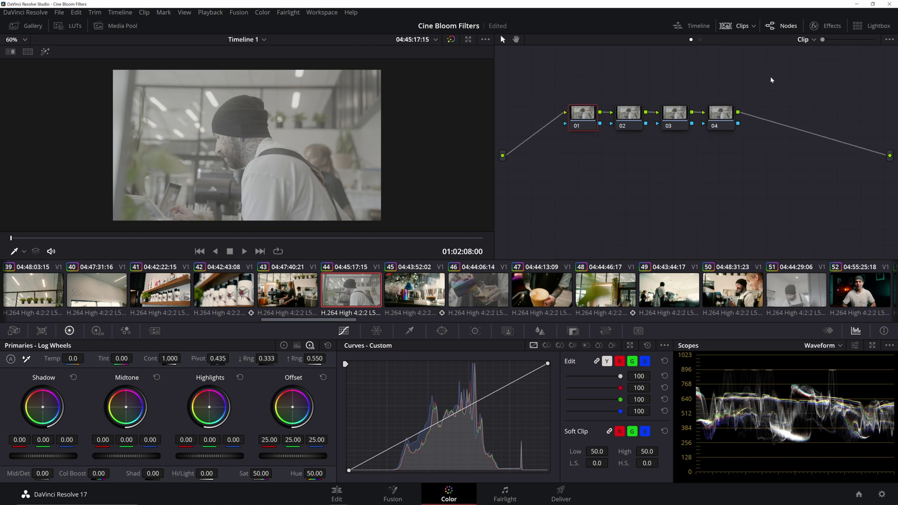
click(25, 13)
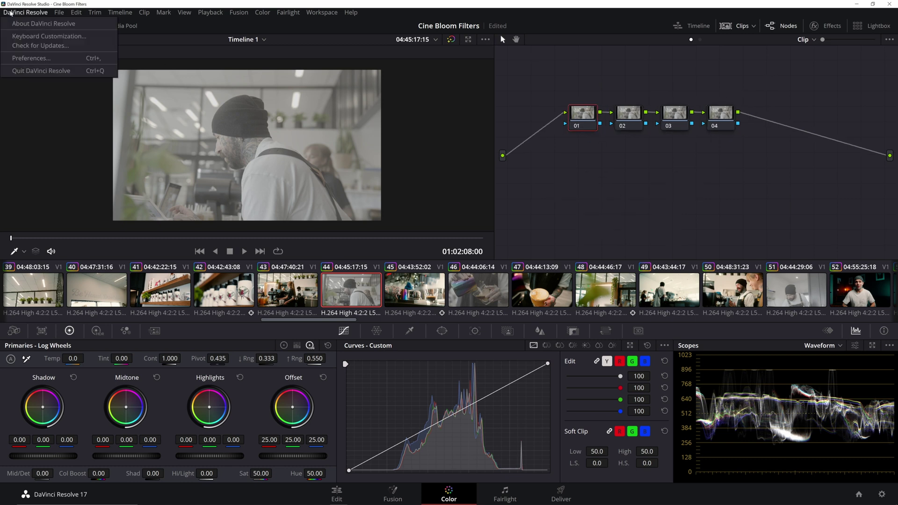
click(42, 36)
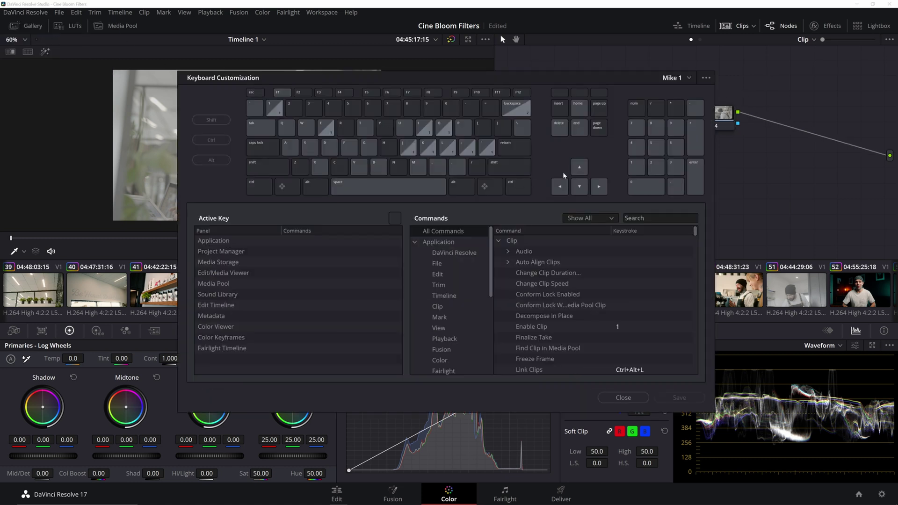
click(623, 398)
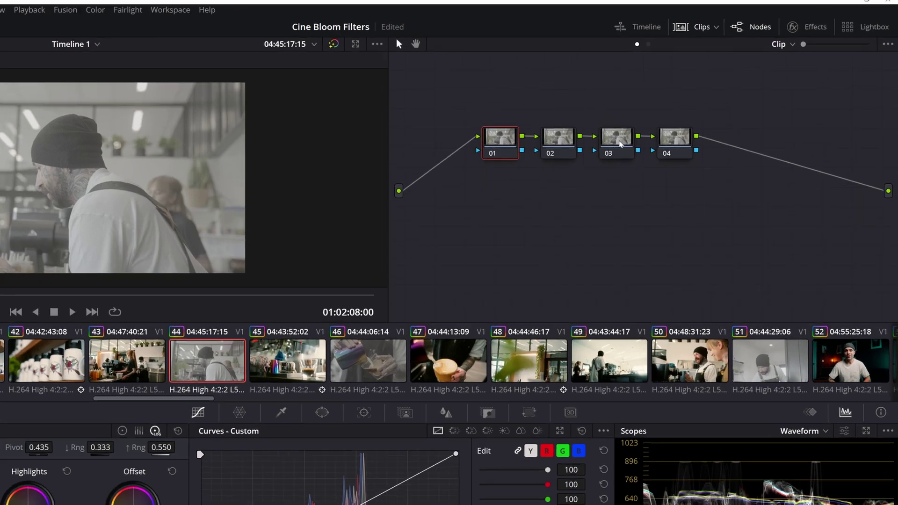
Add a parallel node off node 03, then undo back to four serial nodes.
right_click(679, 120)
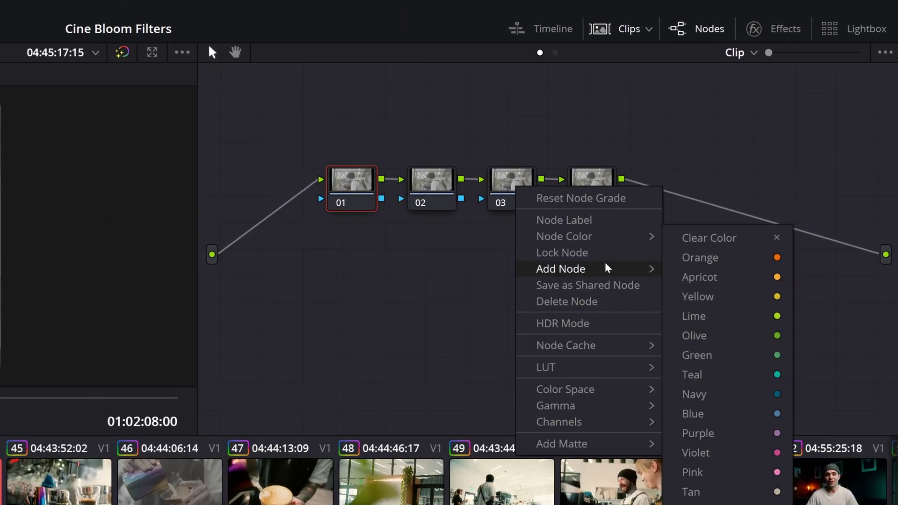
mouse_move(648, 268)
click(723, 299)
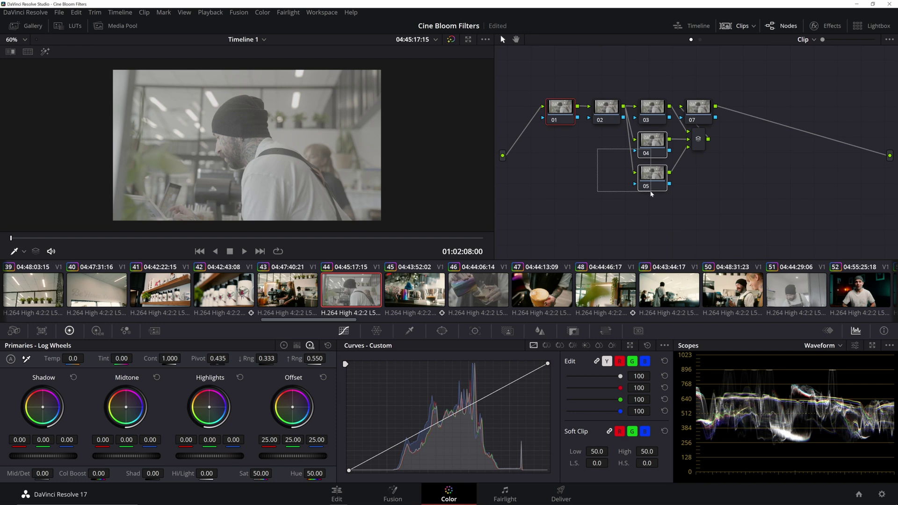
key(ctrl+z)
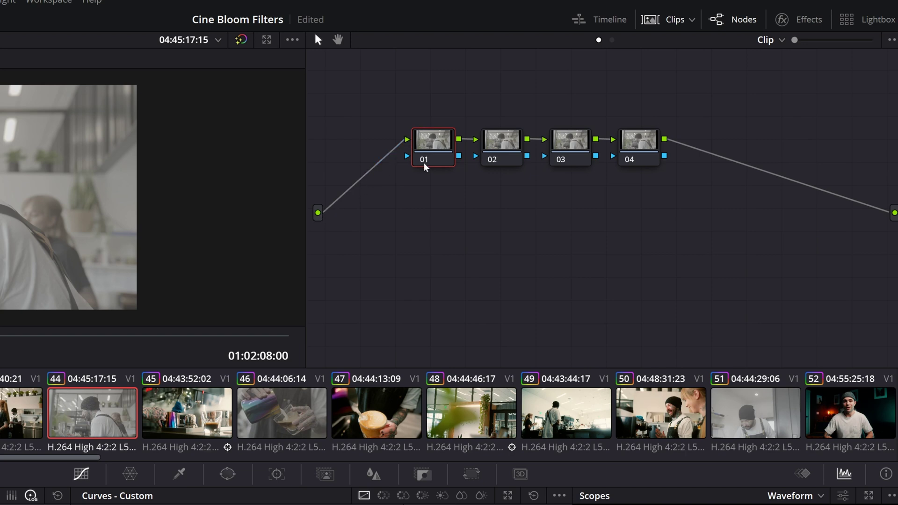
key(ctrl+z)
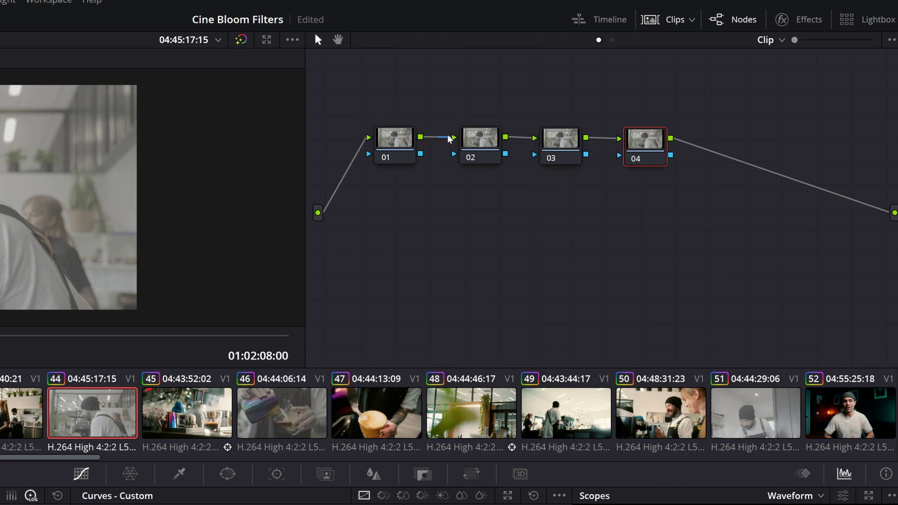
drag(454, 138, 433, 161)
click(472, 143)
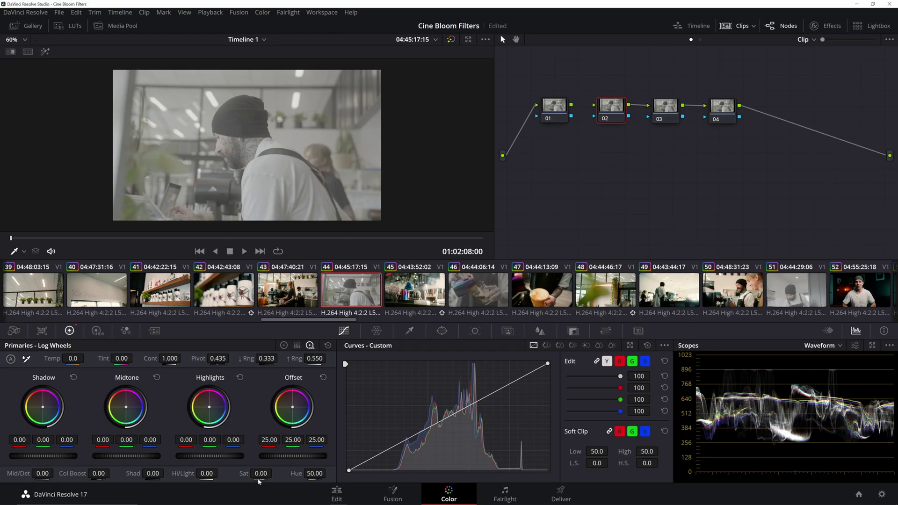
drag(260, 476, 274, 473)
drag(126, 407, 119, 399)
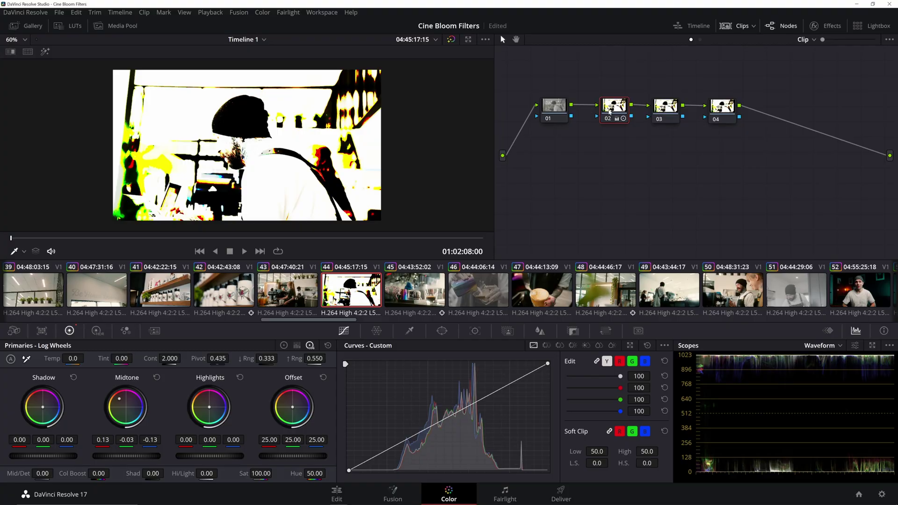
drag(610, 111, 602, 109)
right_click(607, 106)
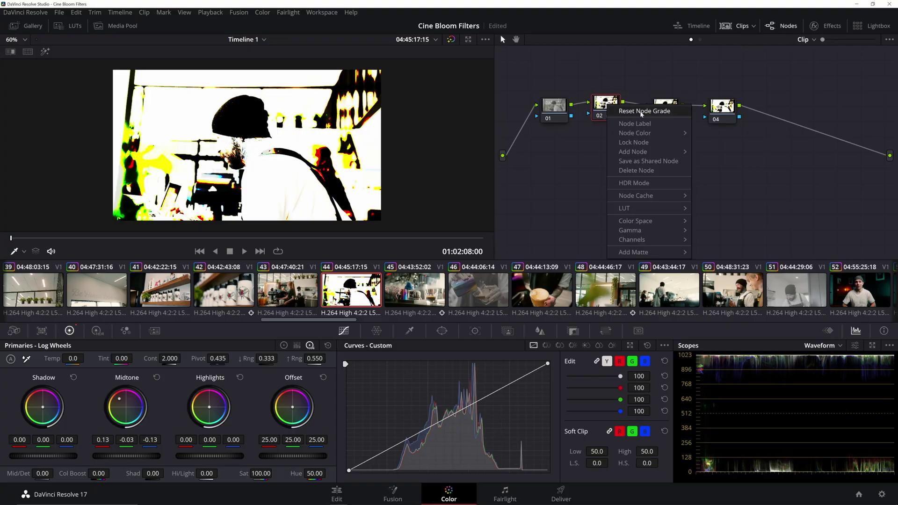
click(645, 111)
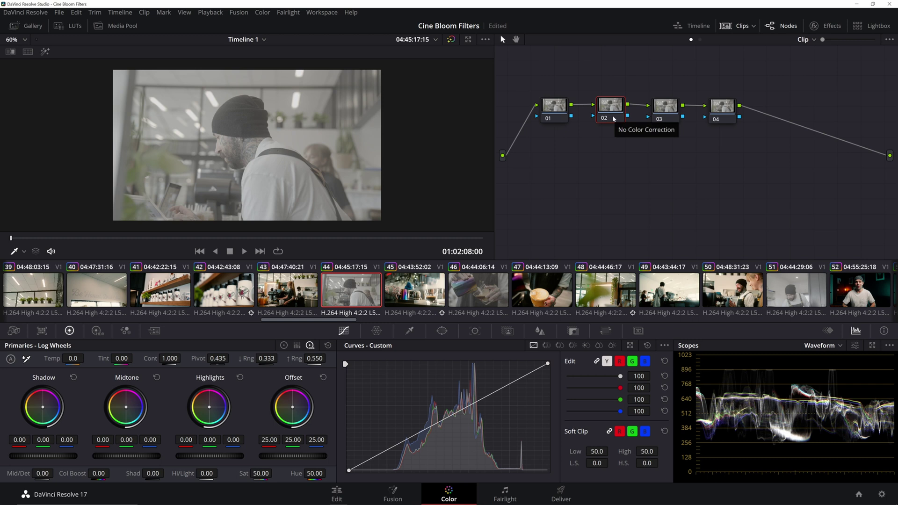
click(548, 118)
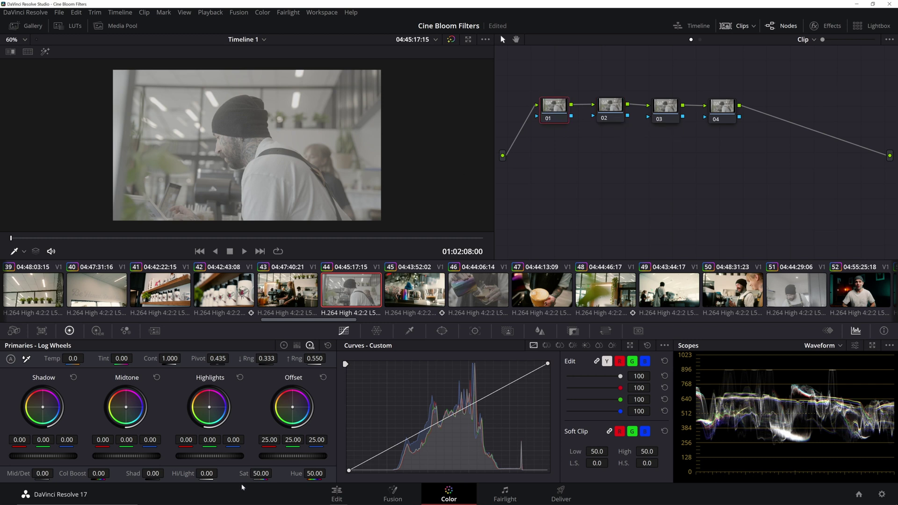
Raise node 01 to saturation 100 with more contrast, and set node 02's saturation to 0.
drag(254, 473, 275, 472)
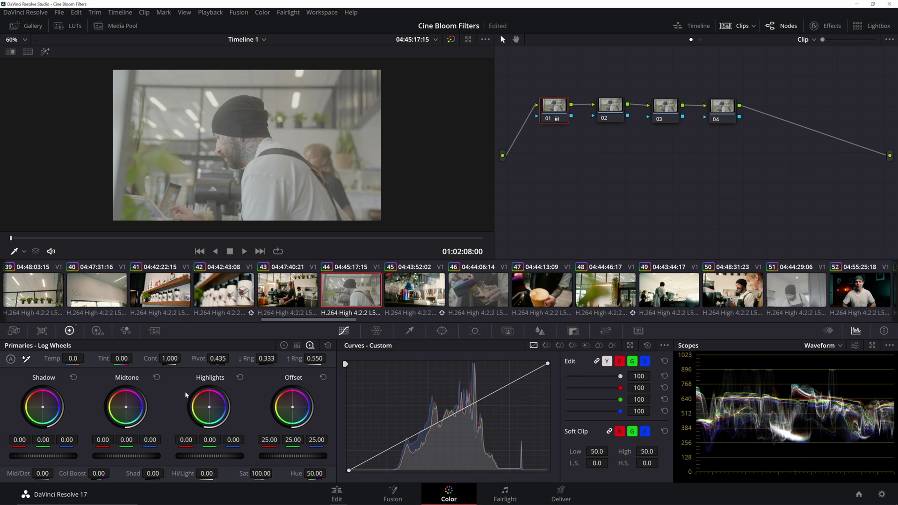
mouse_move(169, 359)
mouse_down()
mouse_move(206, 359)
mouse_move(174, 359)
mouse_up()
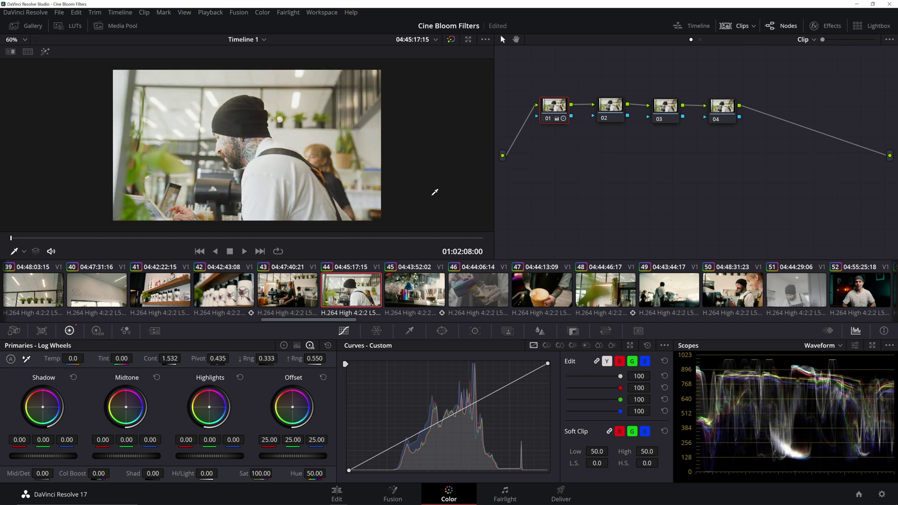
drag(561, 107, 553, 110)
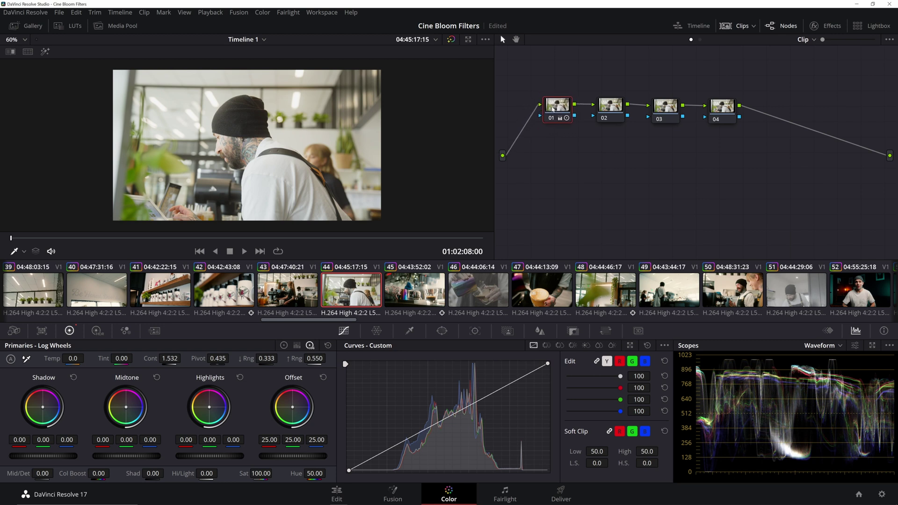
click(616, 109)
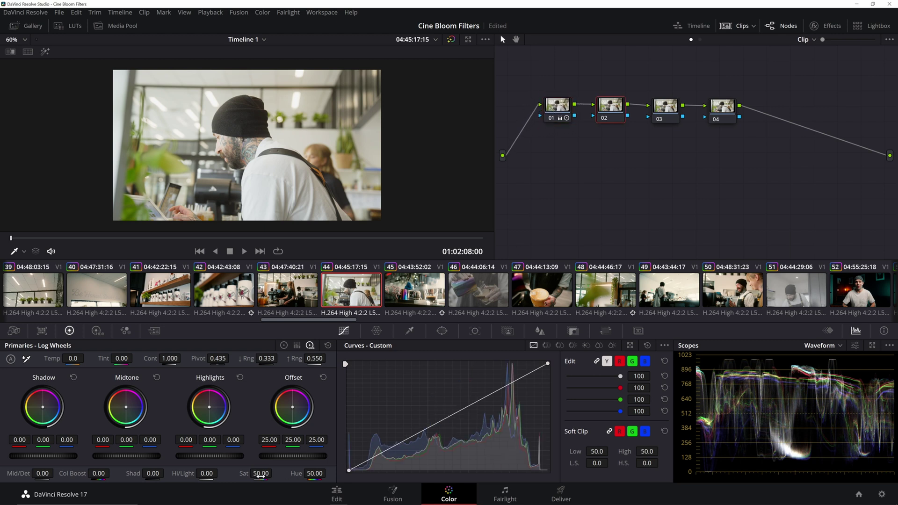
click(260, 475)
text(0)
key(Return)
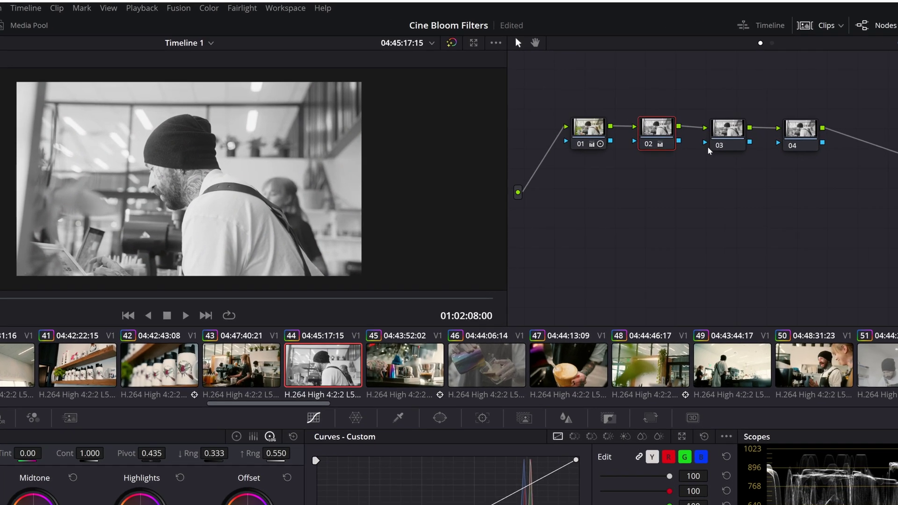
Adjust node 03's saturation to 87.40, then review nodes 02, 03 and 01.
click(662, 112)
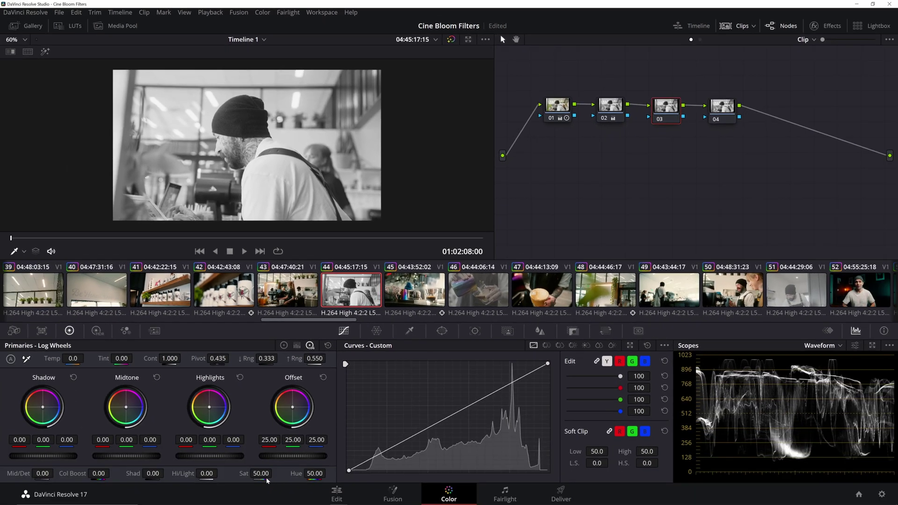
click(264, 474)
text(10)
drag(261, 476, 299, 474)
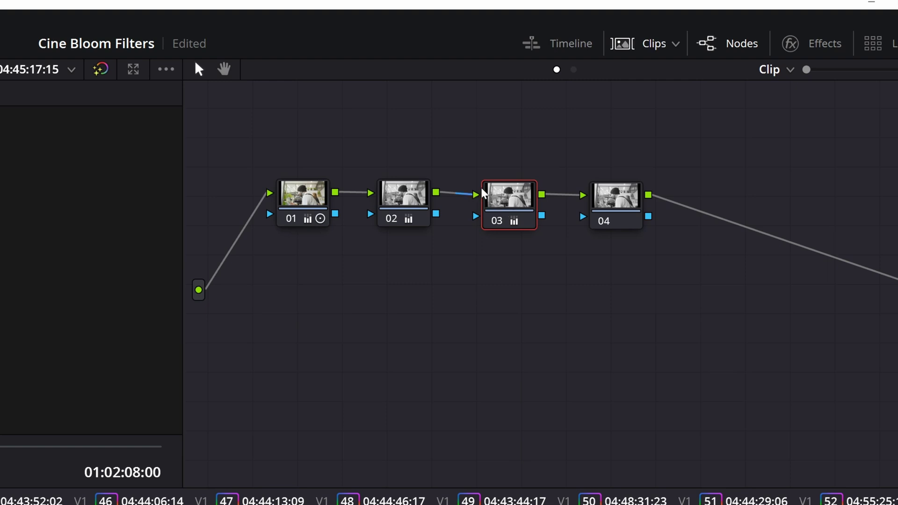
click(395, 202)
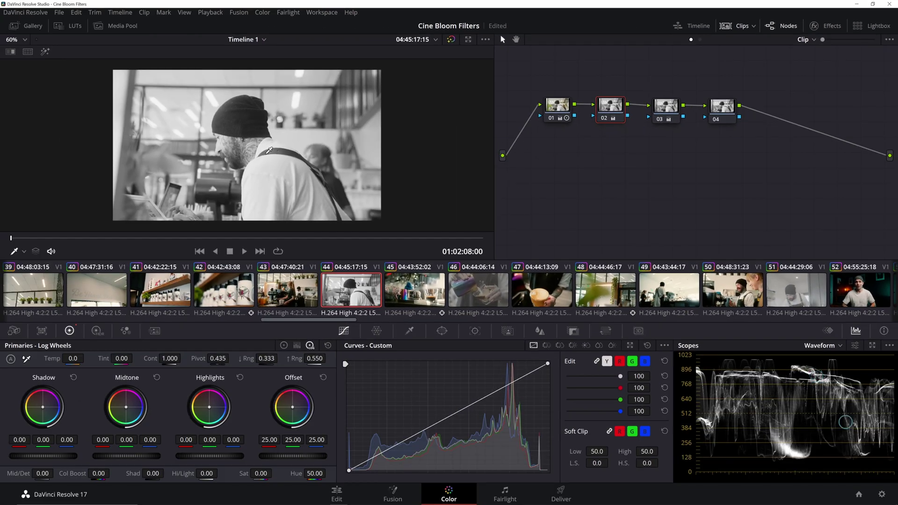
click(667, 114)
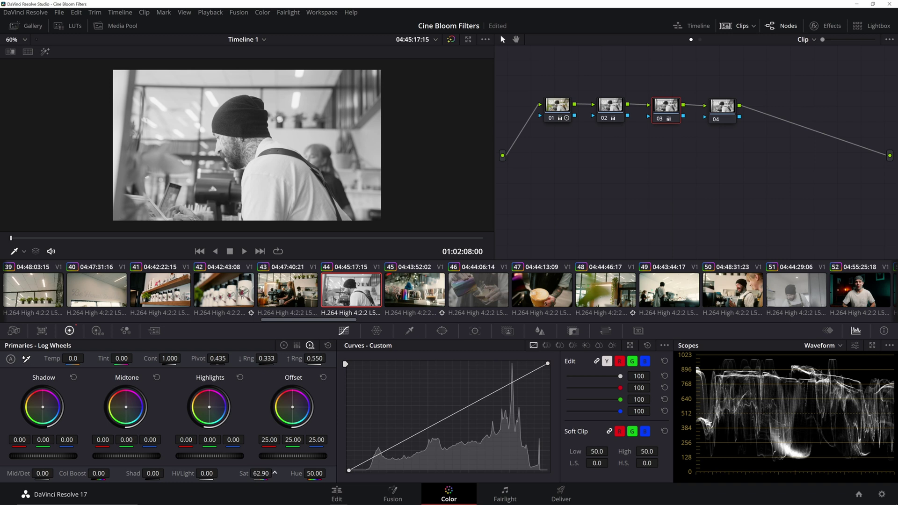
click(558, 105)
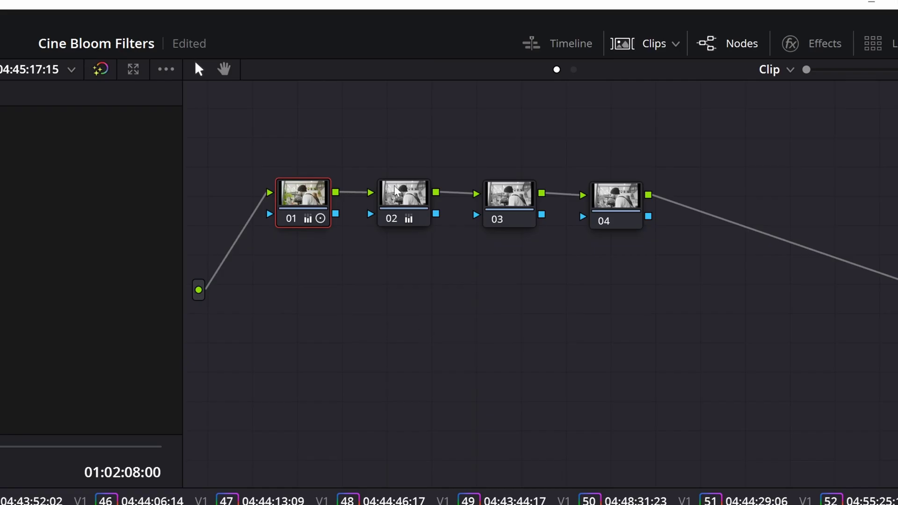
Add a parallel node beside node 02, rearrange the nodes, and bring node 03's saturation to full.
right_click(607, 104)
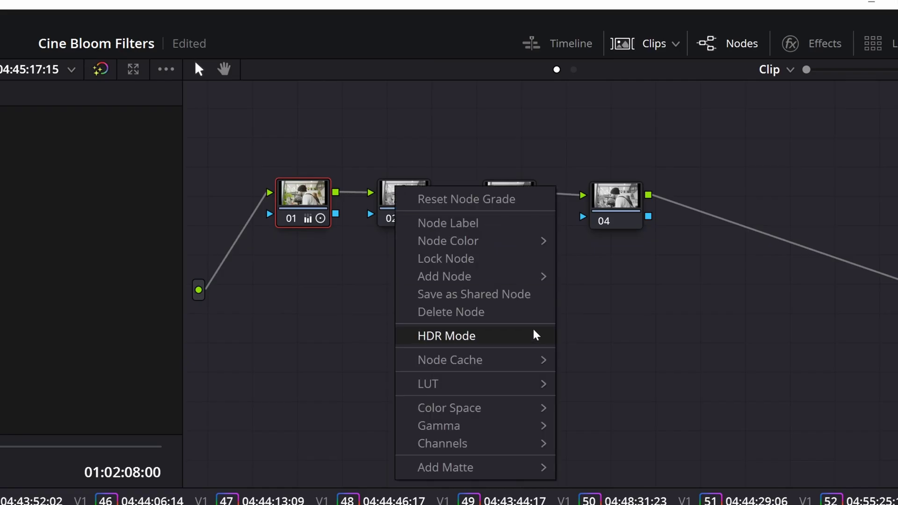
mouse_move(522, 279)
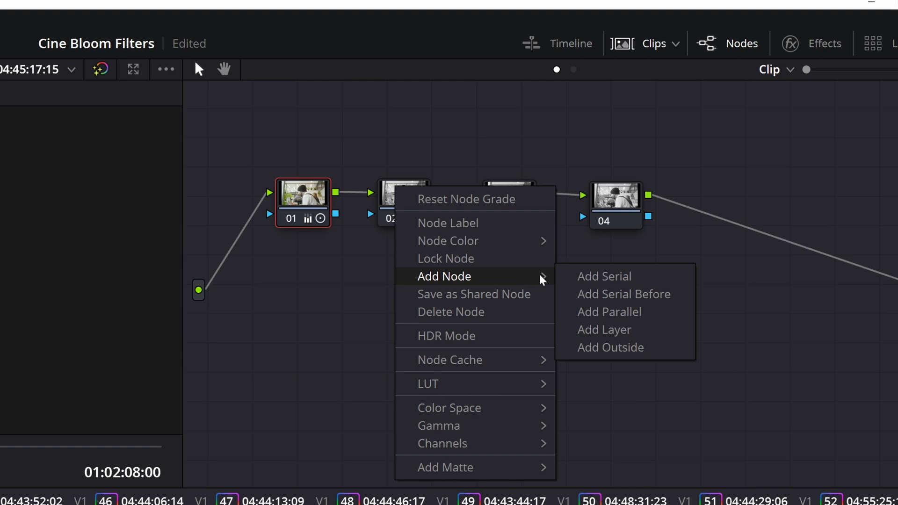
click(603, 311)
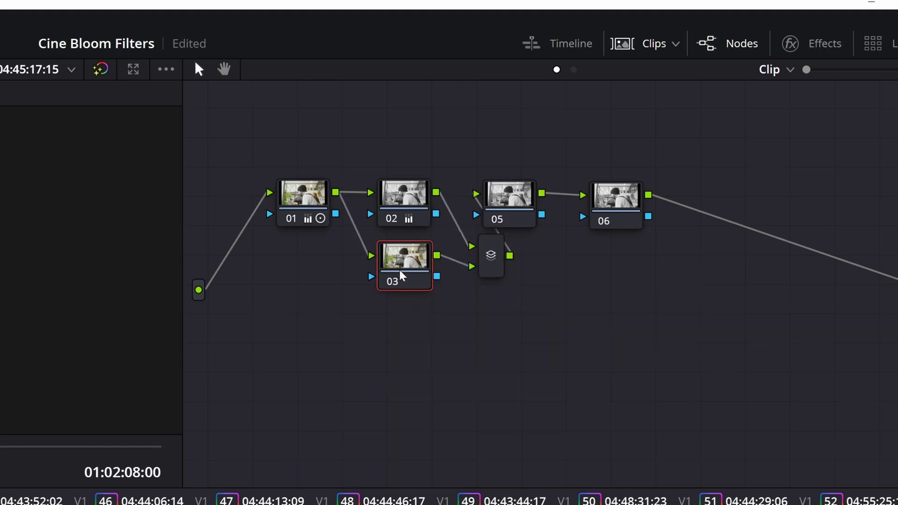
drag(402, 276, 411, 285)
drag(311, 202, 298, 201)
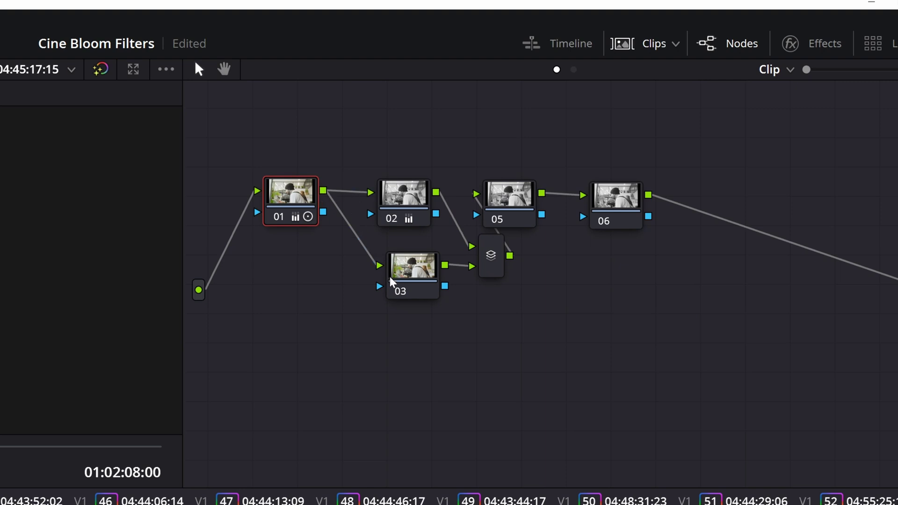
drag(405, 205, 406, 202)
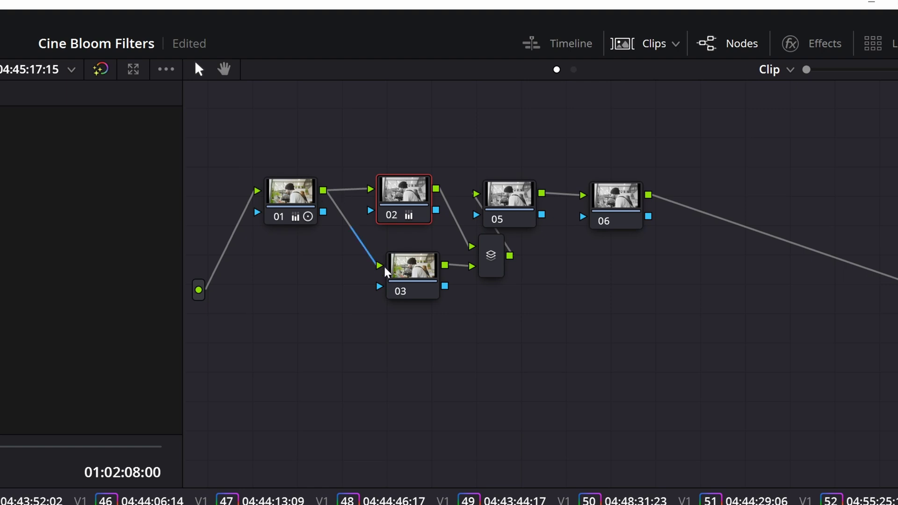
drag(401, 284, 388, 291)
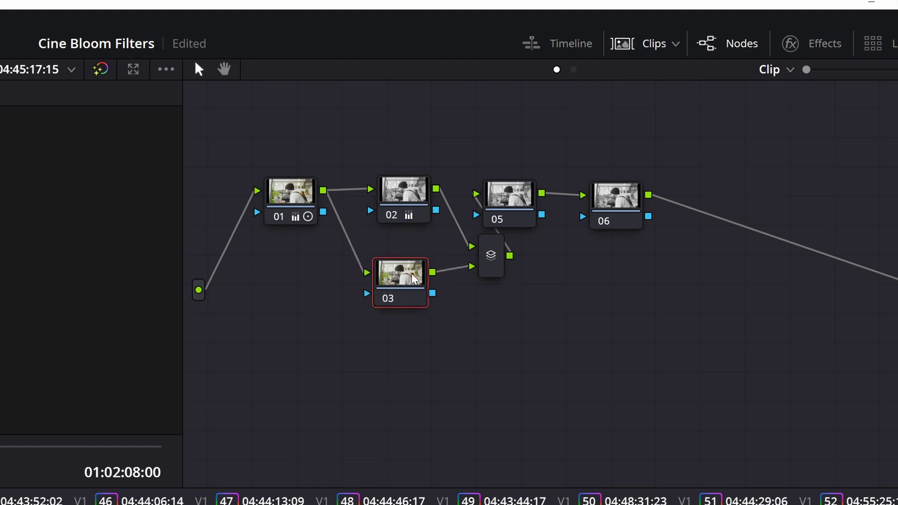
key(ctrl+z)
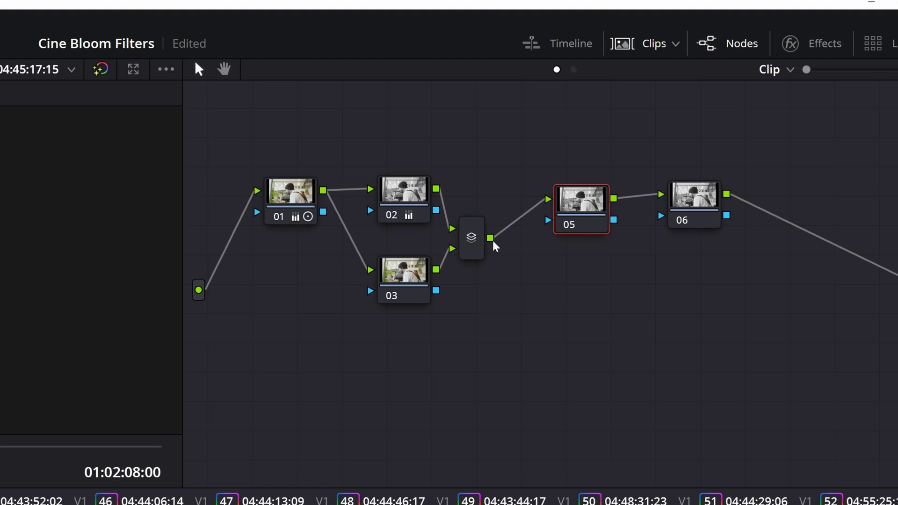
mouse_move(410, 281)
mouse_down()
mouse_move(400, 297)
mouse_move(409, 307)
mouse_move(409, 289)
mouse_up()
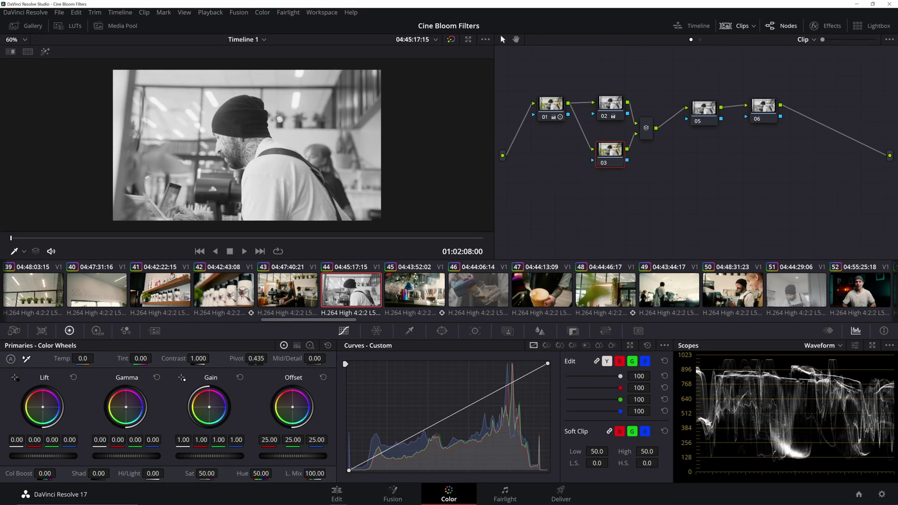
drag(221, 473, 220, 473)
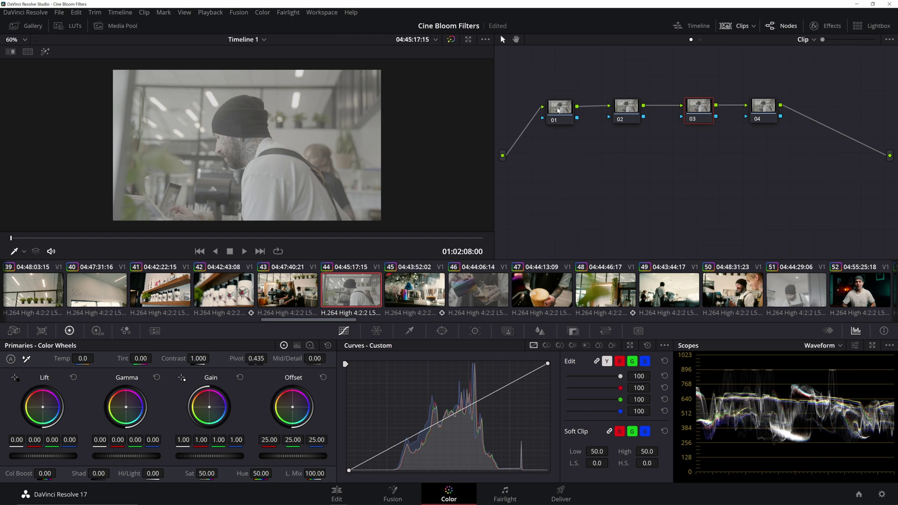
Label node 01 'NR' and node 02 'PRI'.
click(558, 111)
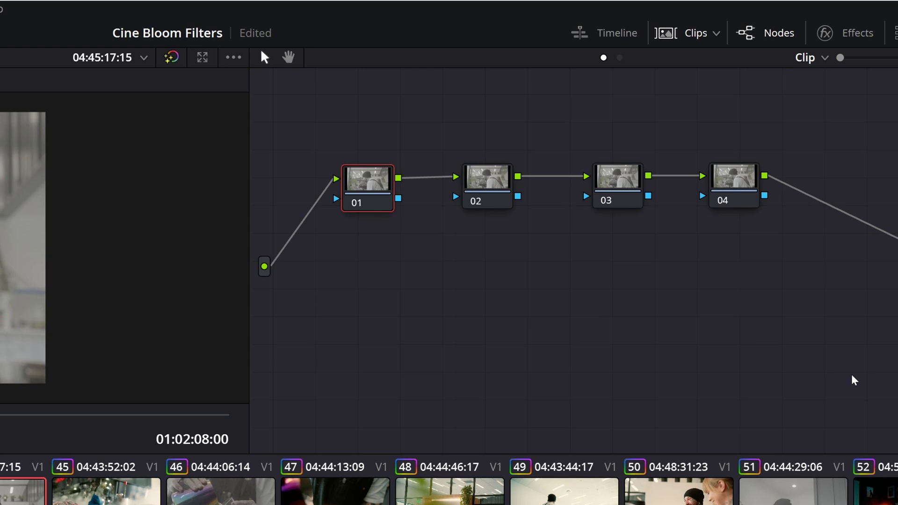
text(NR)
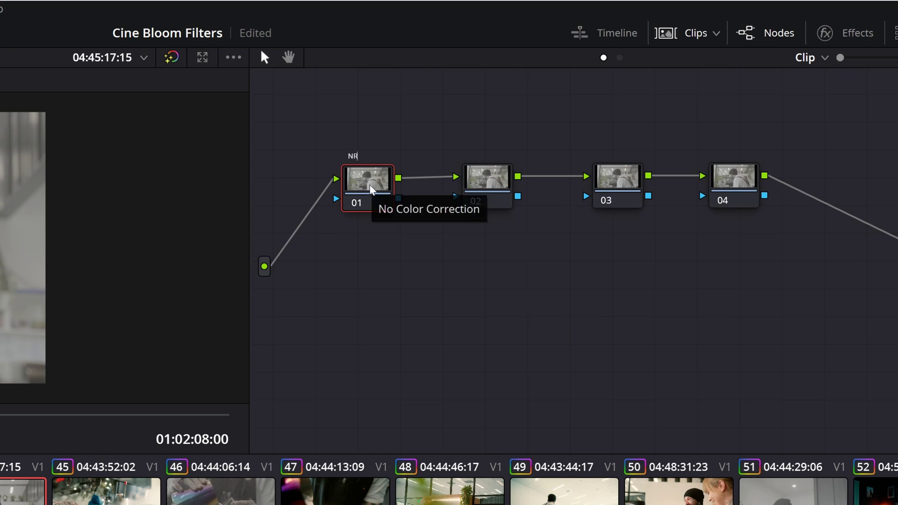
drag(493, 183, 480, 183)
double_click(480, 191)
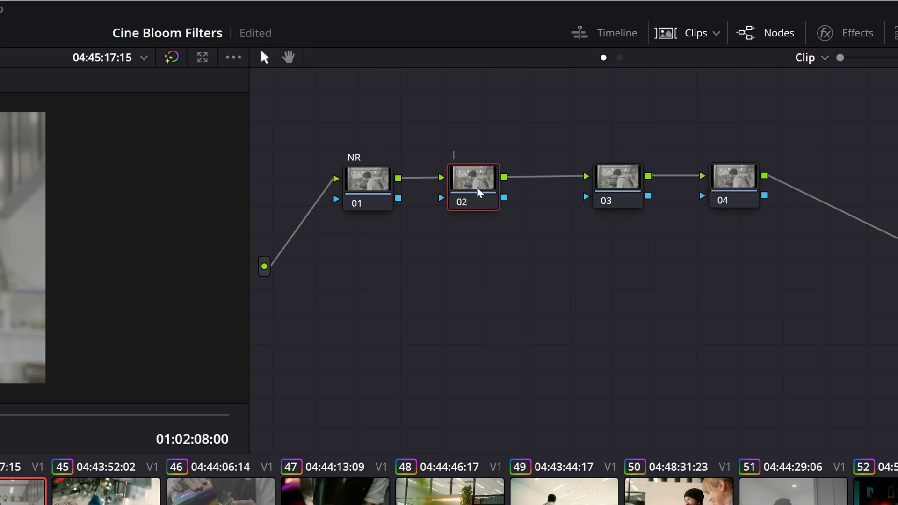
text(PRI)
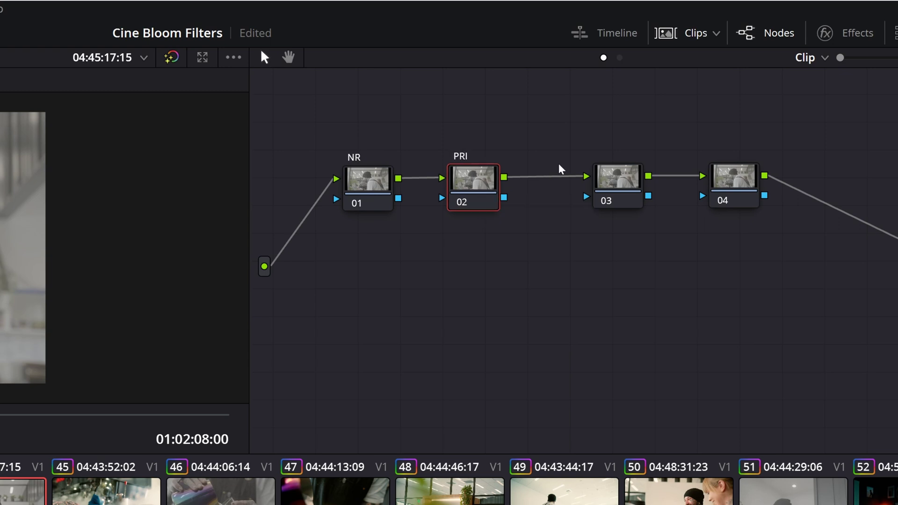
Label node 03 'LUT' and node 04 'CST', then clean up the node graph.
double_click(619, 183)
text(LUT)
key(Return)
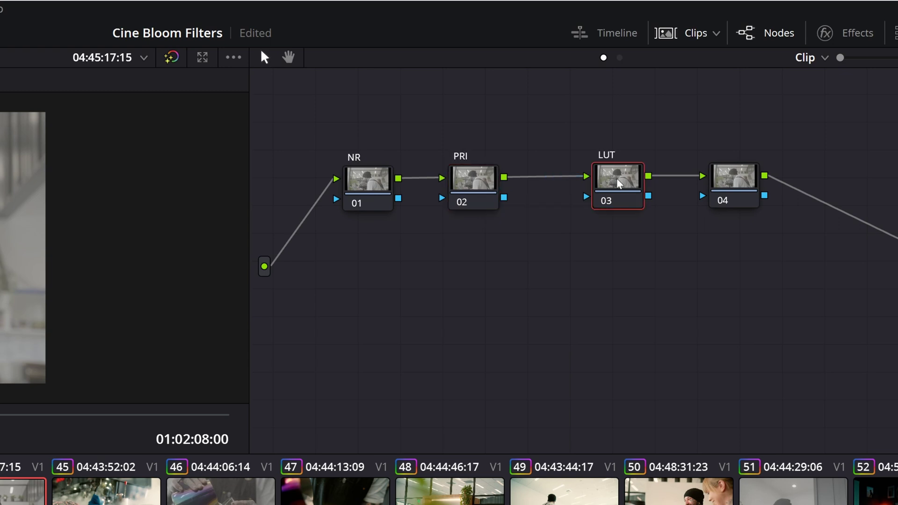
click(744, 182)
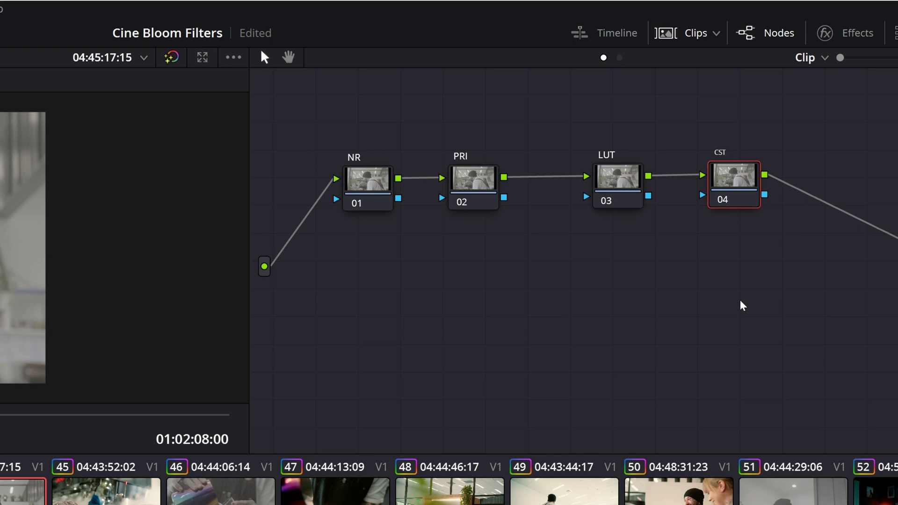
key(Return)
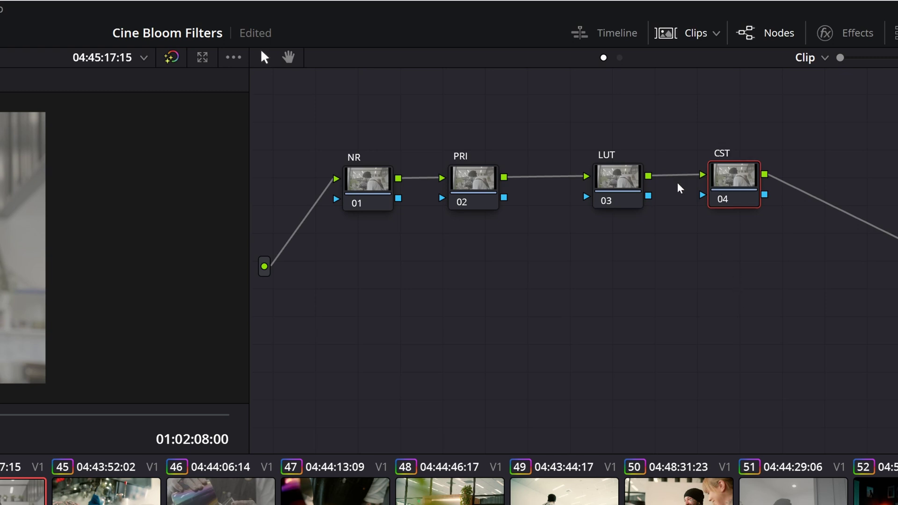
key(ctrl+shift+c)
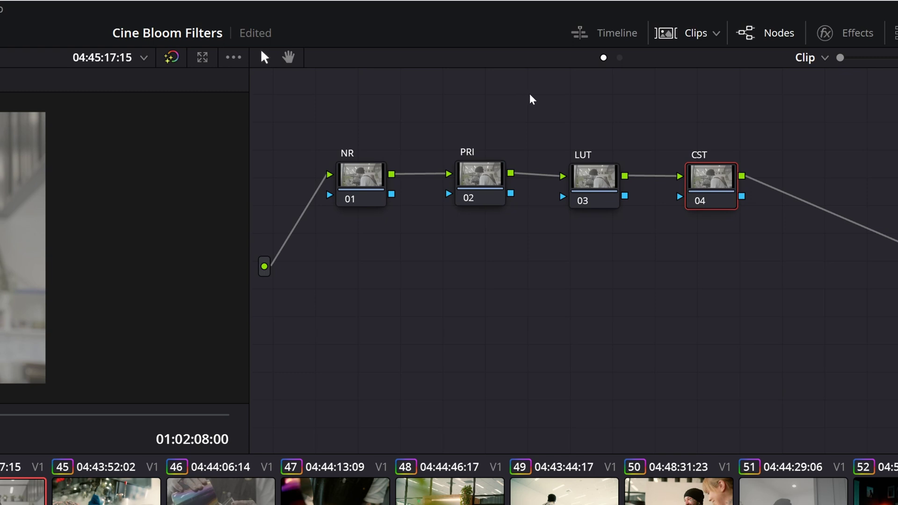
click(499, 182)
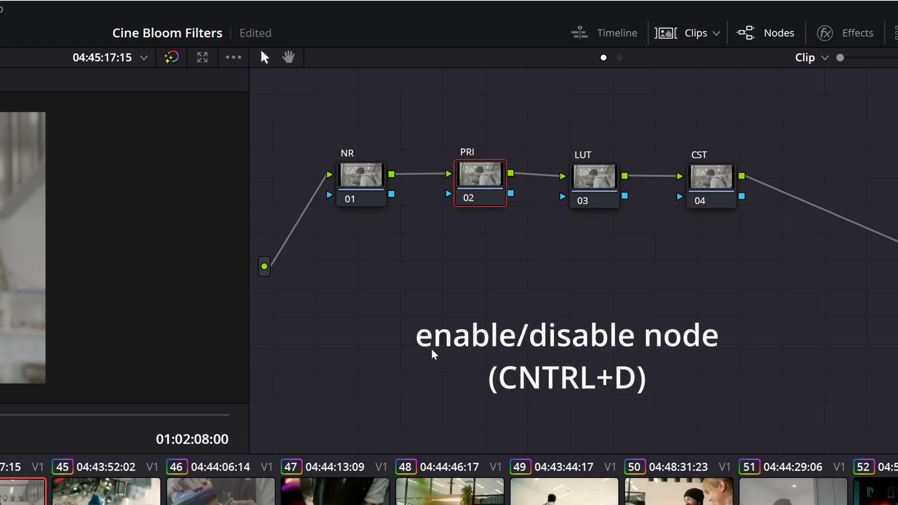
key(ctrl+d)
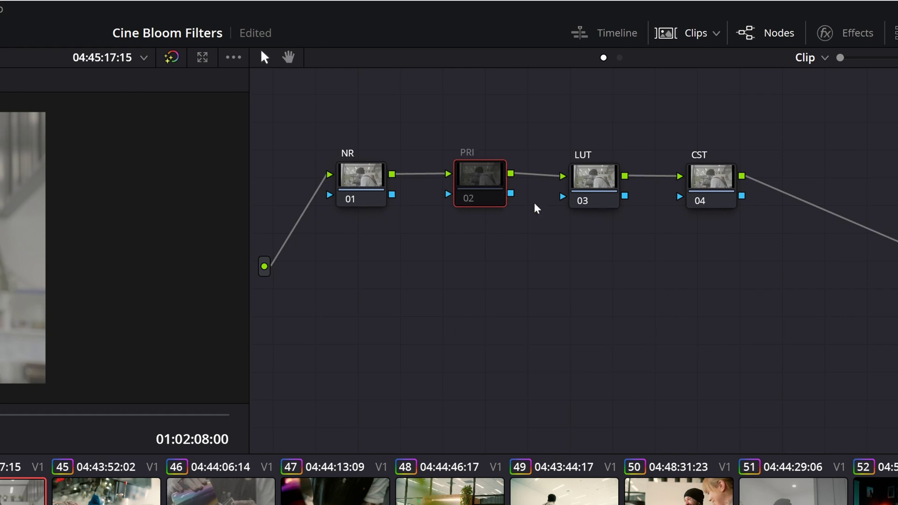
key(ctrl+d)
key(ctrl+d)
key(ctrl+d)
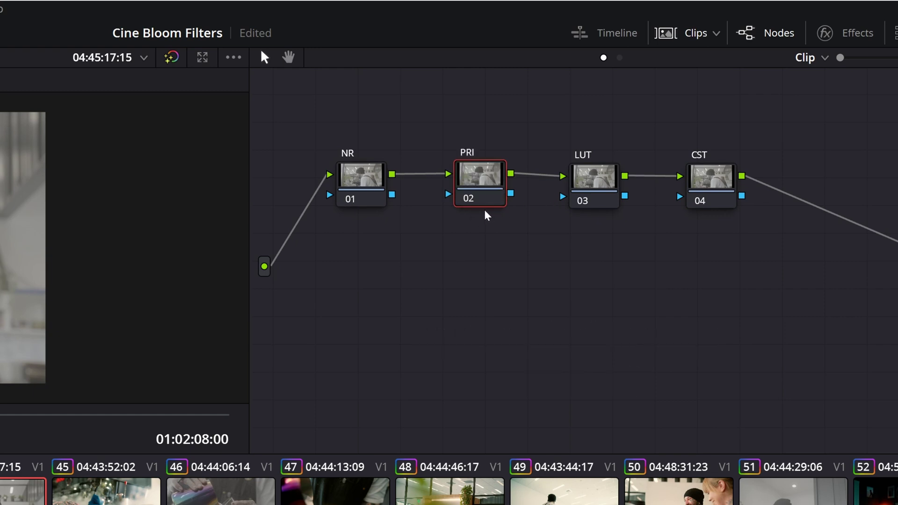
drag(777, 131, 380, 216)
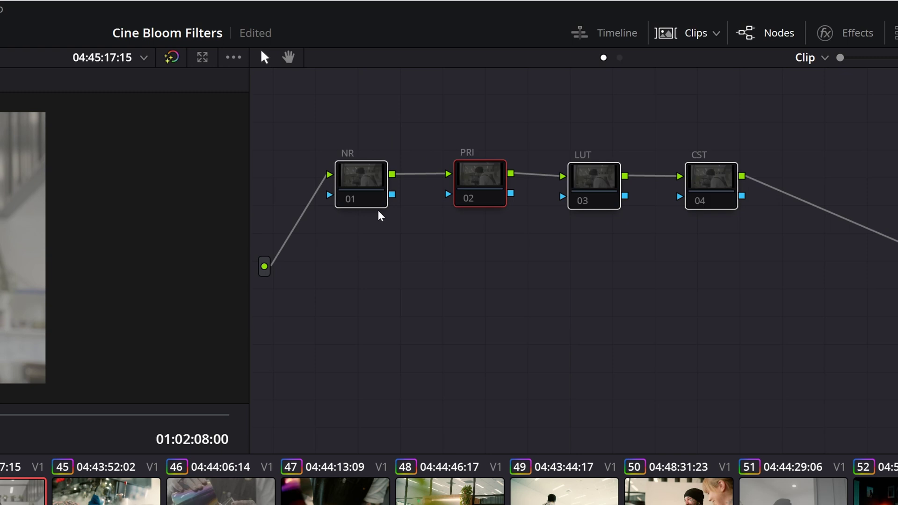
key(ctrl+d)
key(ctrl+d)
key(ctrl+d)
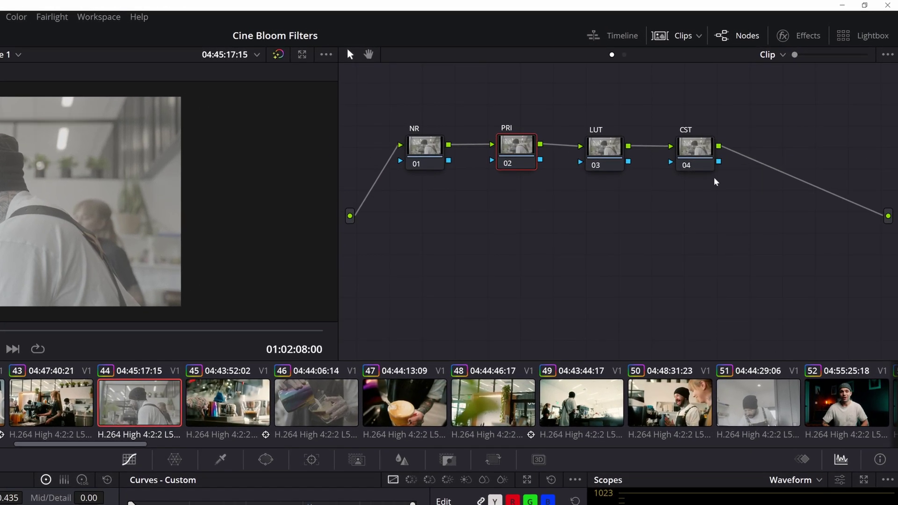
Apply the Color Space Transform effect from the Effects library to the CST node.
click(705, 157)
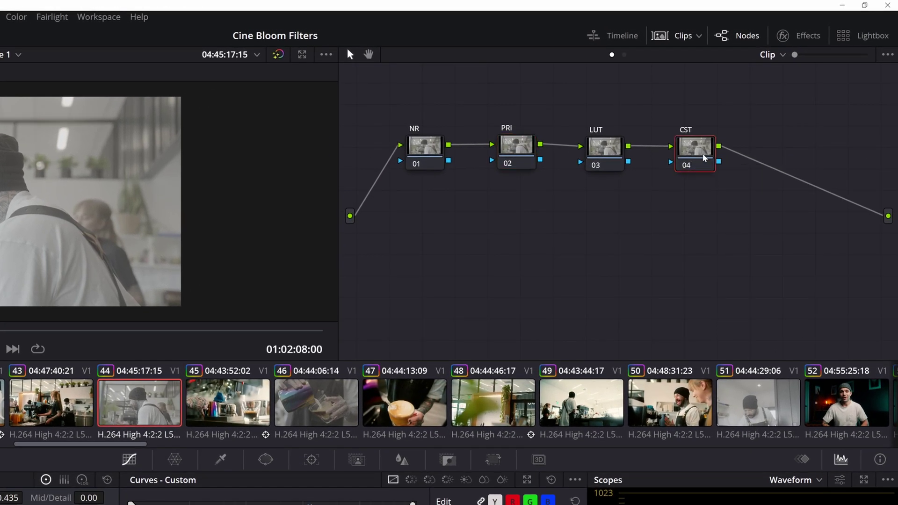
click(803, 38)
scroll(784, 217, down, 3)
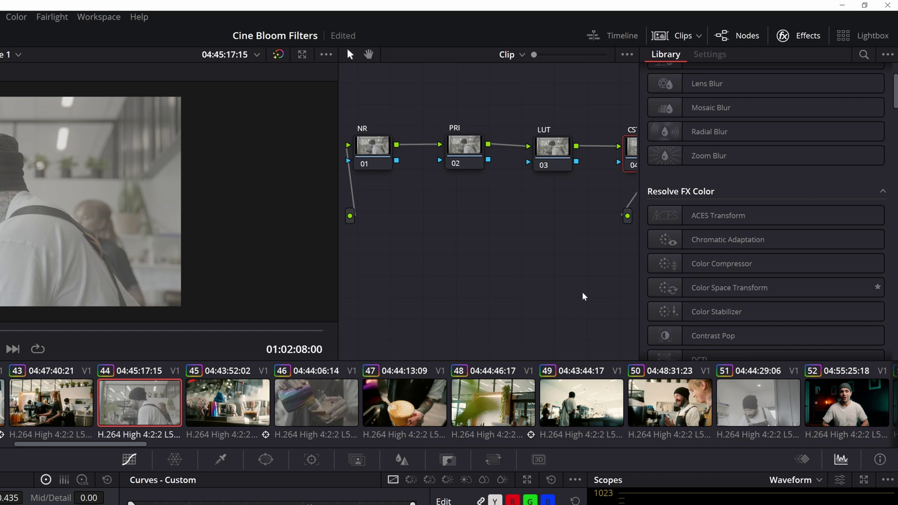
drag(749, 288, 575, 149)
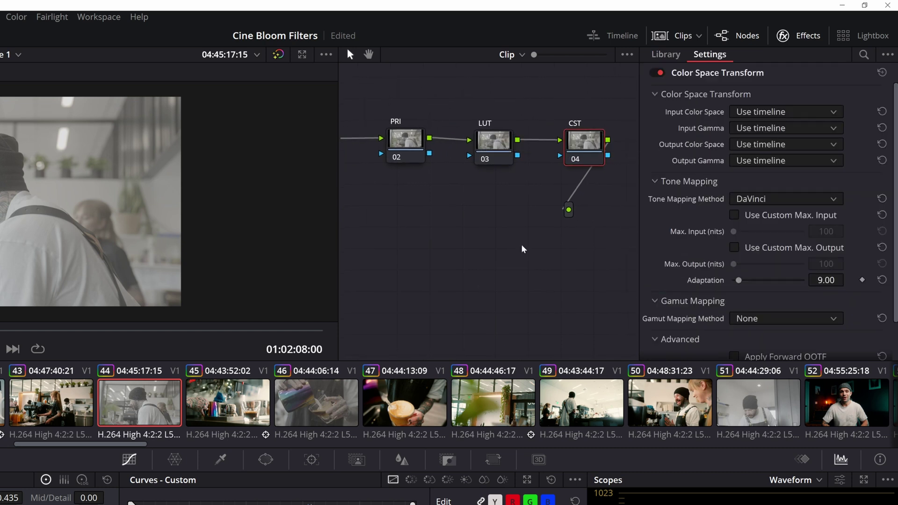
click(809, 36)
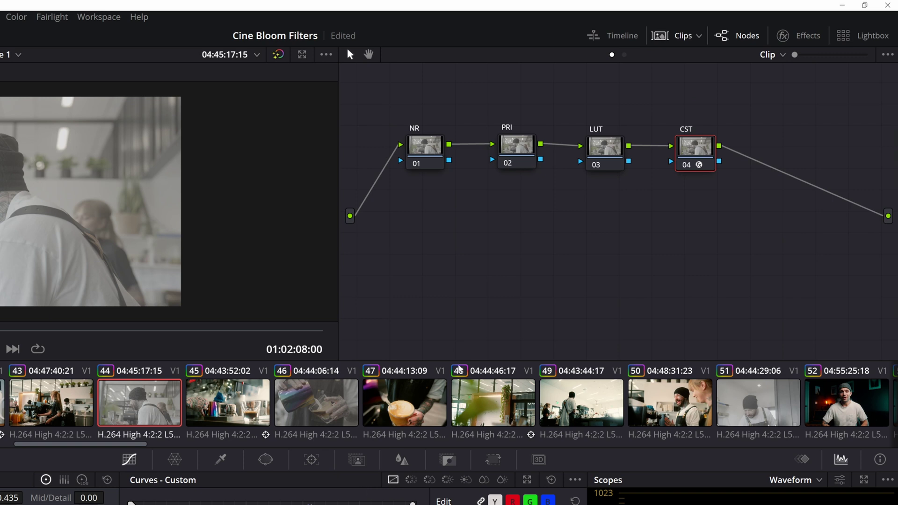
Set the transform's Input Color Space to Sony S-Gamut3.Cine and Input Gamma to Sony S-Log3.
click(805, 36)
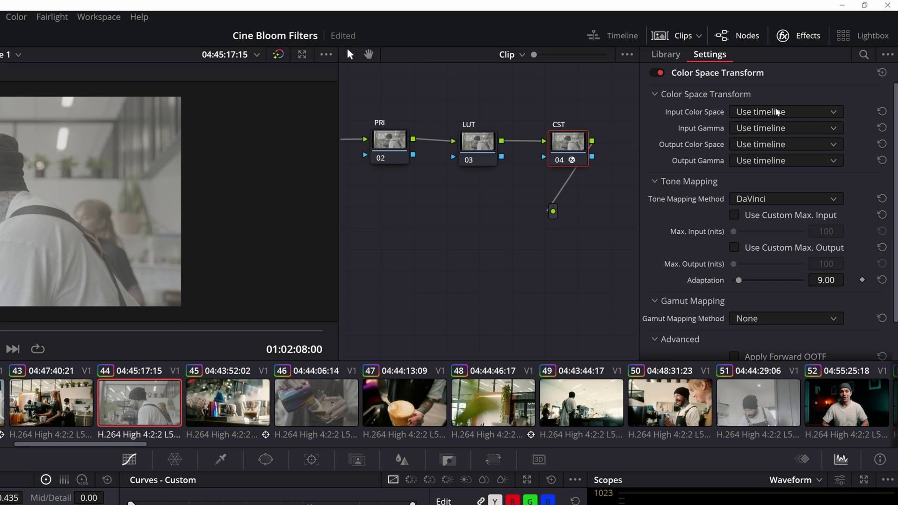
click(745, 116)
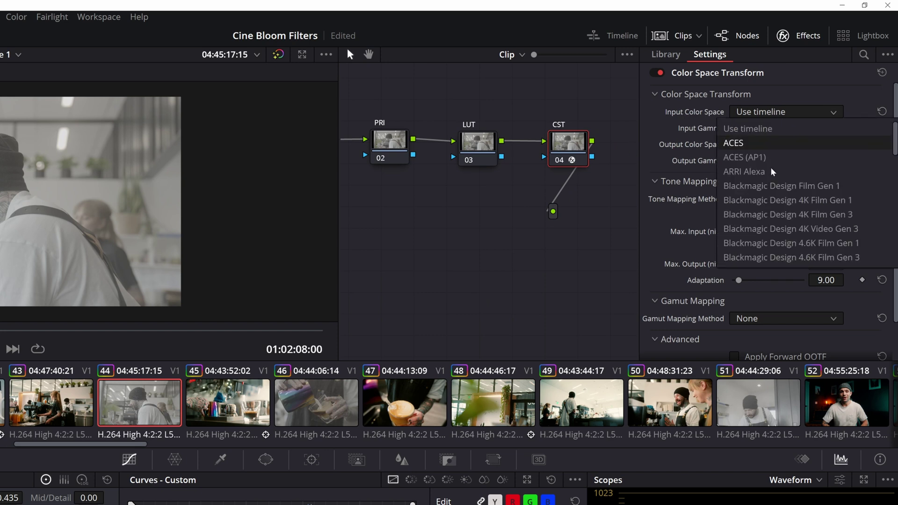
scroll(789, 243, down, 15)
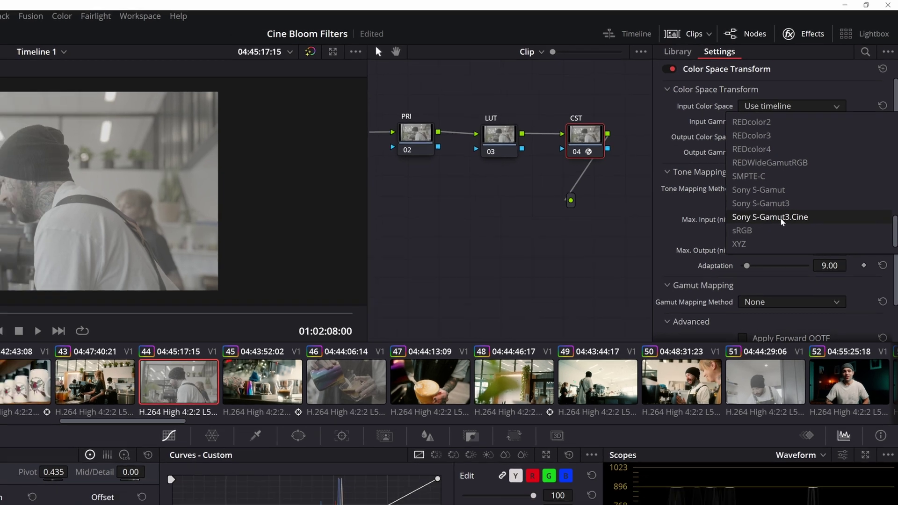
click(756, 231)
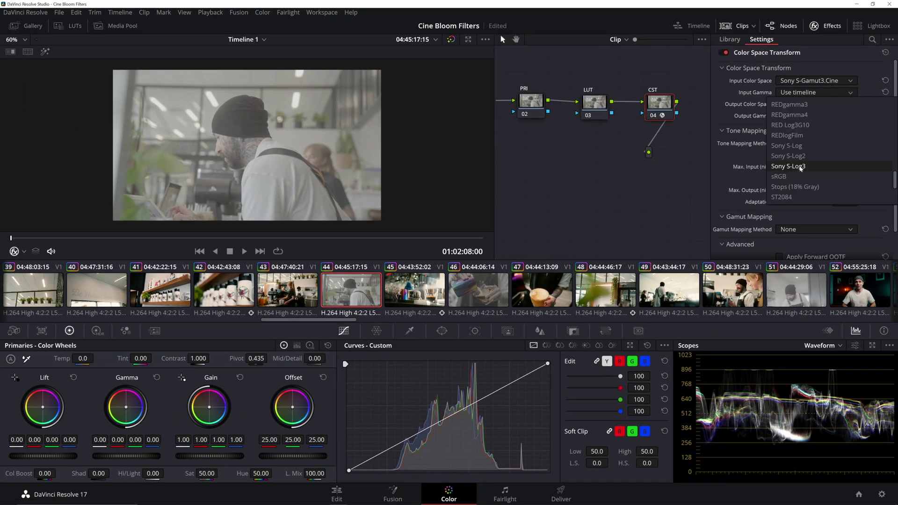
click(801, 167)
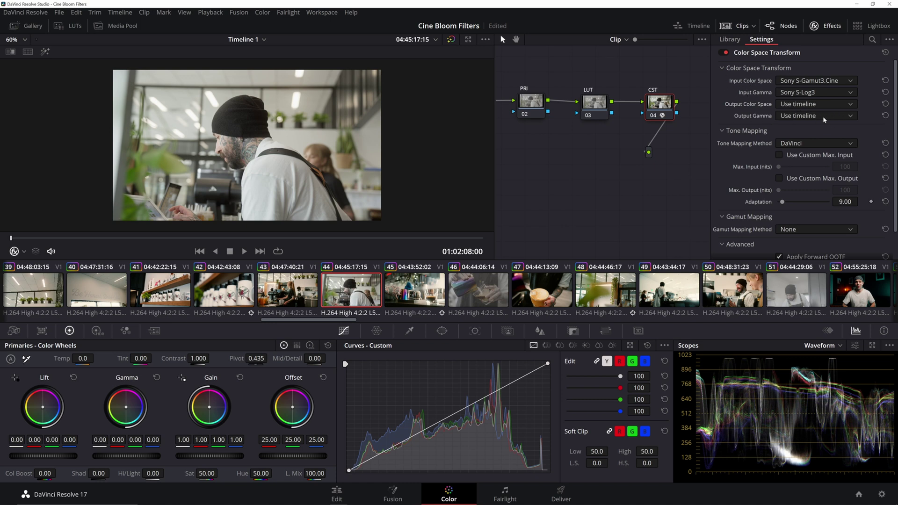
click(827, 91)
scroll(814, 181, up, 1)
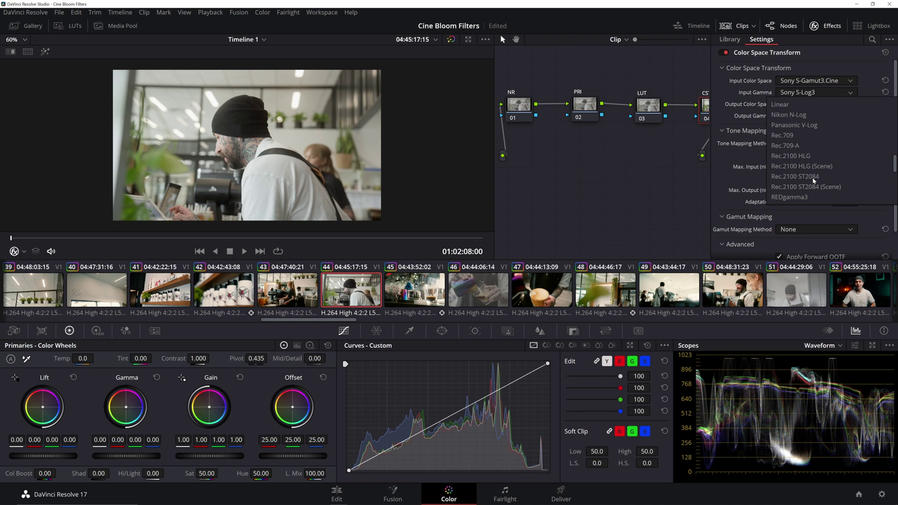
scroll(814, 180, up, 3)
scroll(814, 180, up, 5)
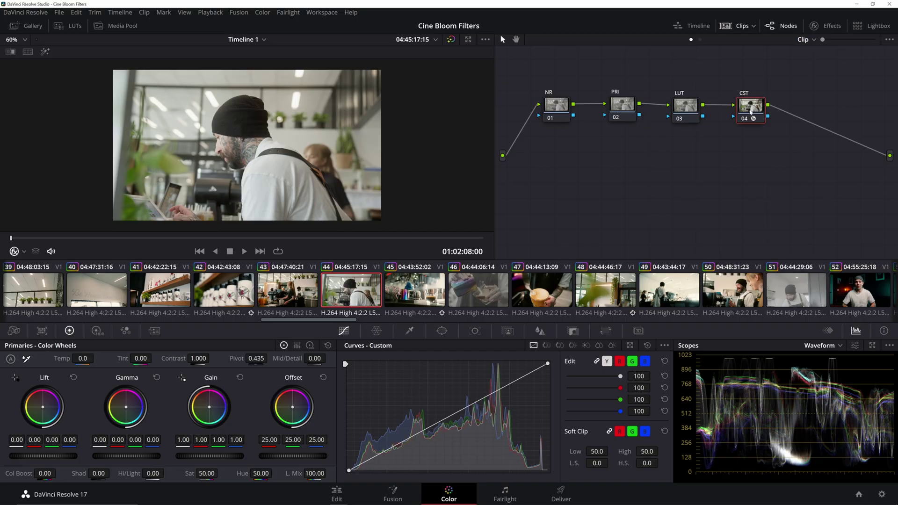
Nudge the CST node right, move NR up-left, and shift PRI slightly left.
mouse_move(750, 112)
mouse_down()
mouse_move(735, 112)
mouse_move(757, 110)
mouse_up()
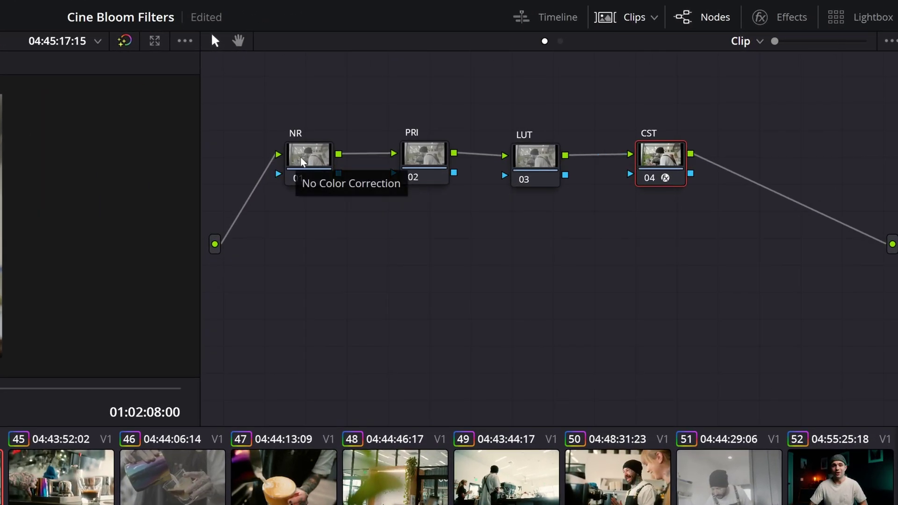
drag(302, 162, 277, 171)
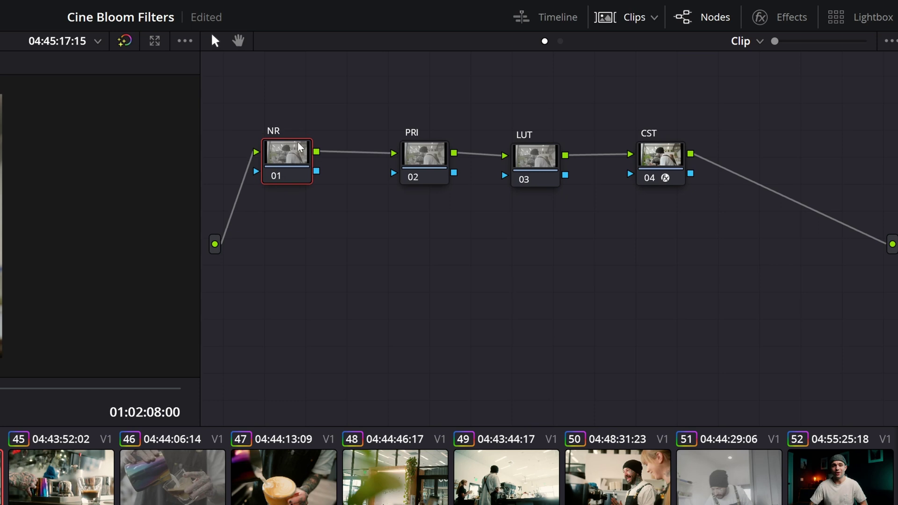
drag(439, 159, 426, 162)
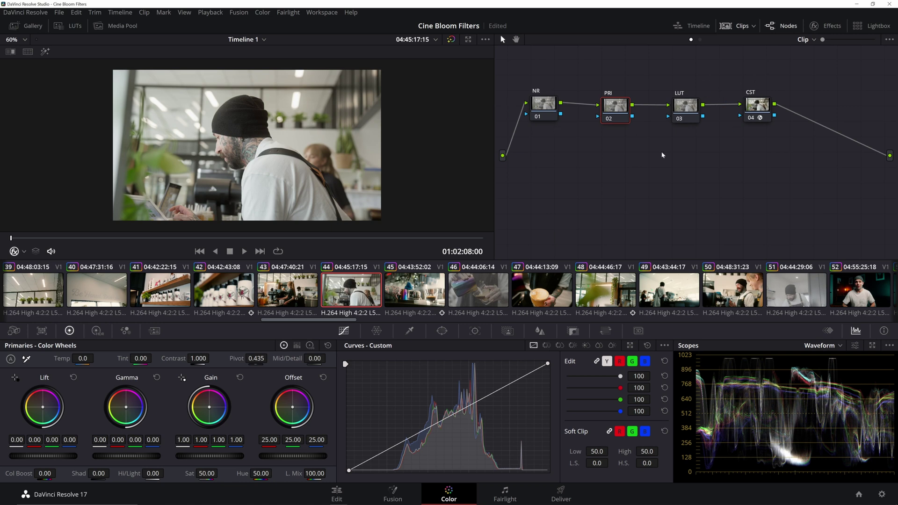
Save the project and apply a LUT from the 01 Cine set to the LUT node.
key(ctrl+s)
click(689, 112)
right_click(684, 114)
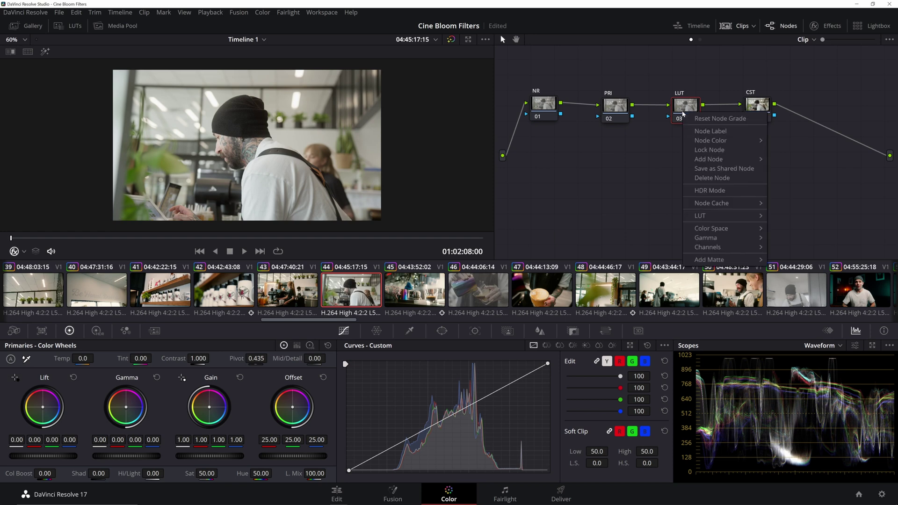
mouse_move(701, 339)
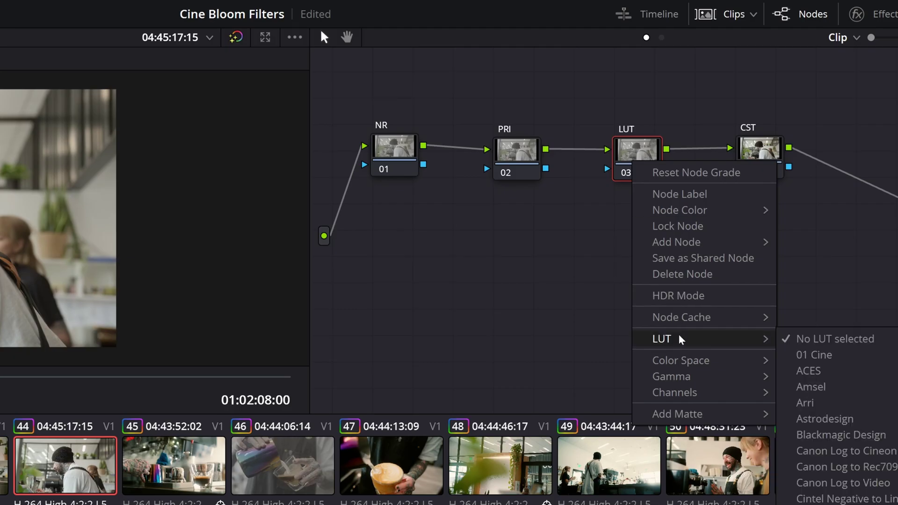
mouse_move(824, 355)
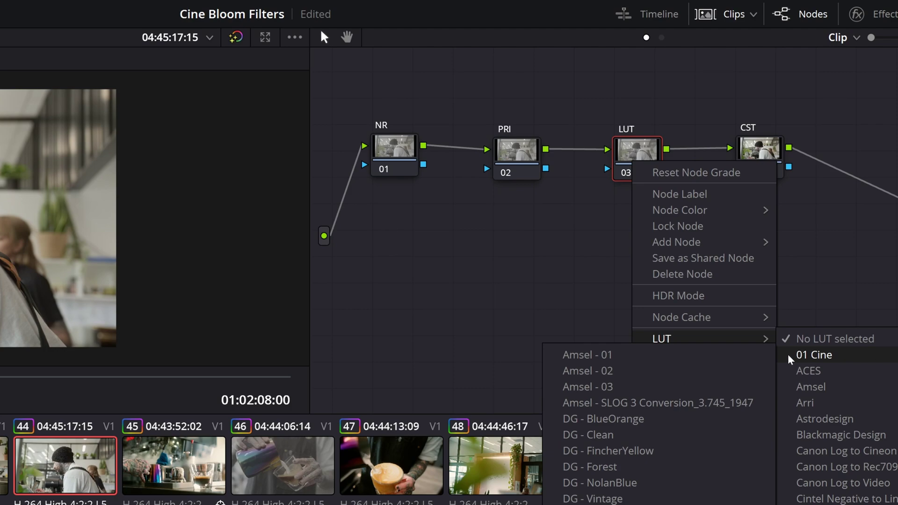
click(655, 357)
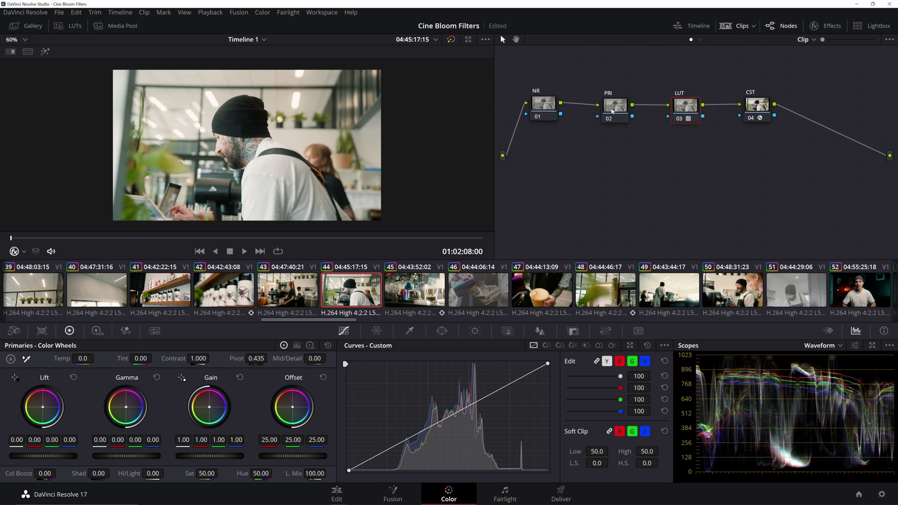
Realign the PRI node in the graph and lower the LUT node's Key Output Gain to about 0.9.
drag(614, 110, 604, 103)
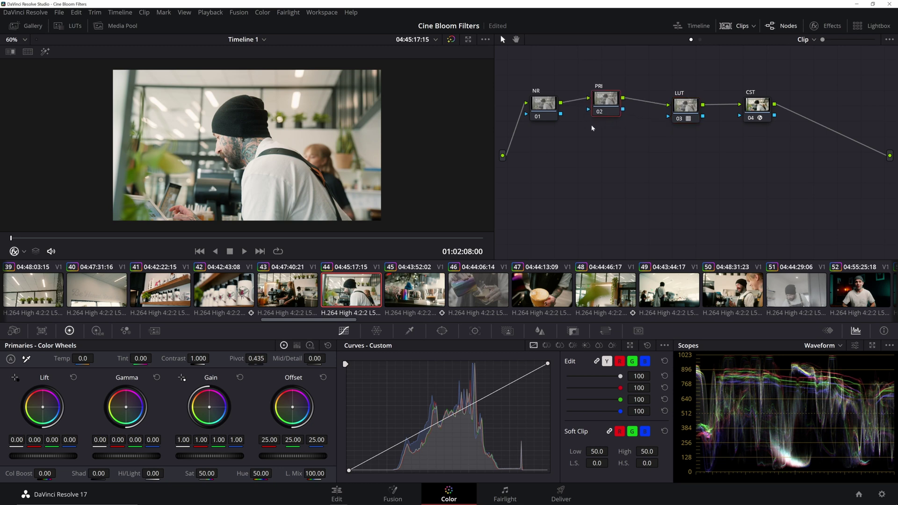
drag(607, 112, 606, 116)
click(687, 118)
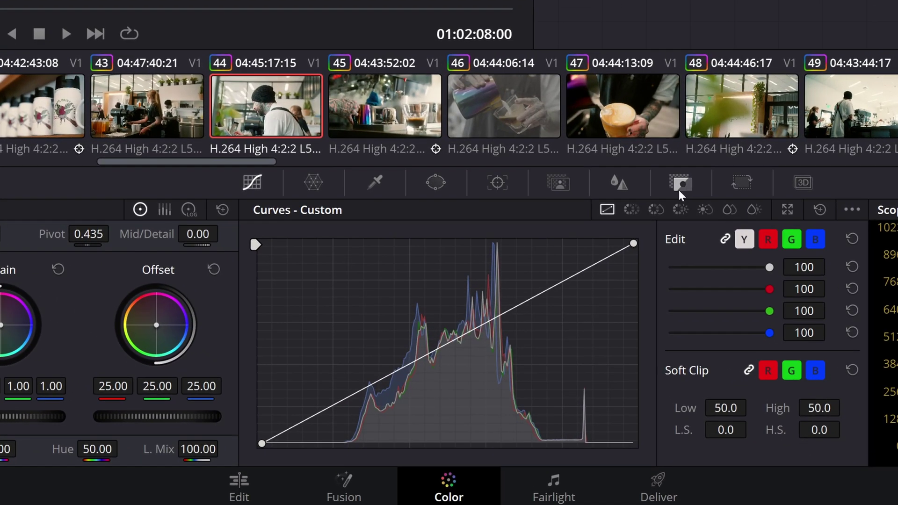
click(680, 188)
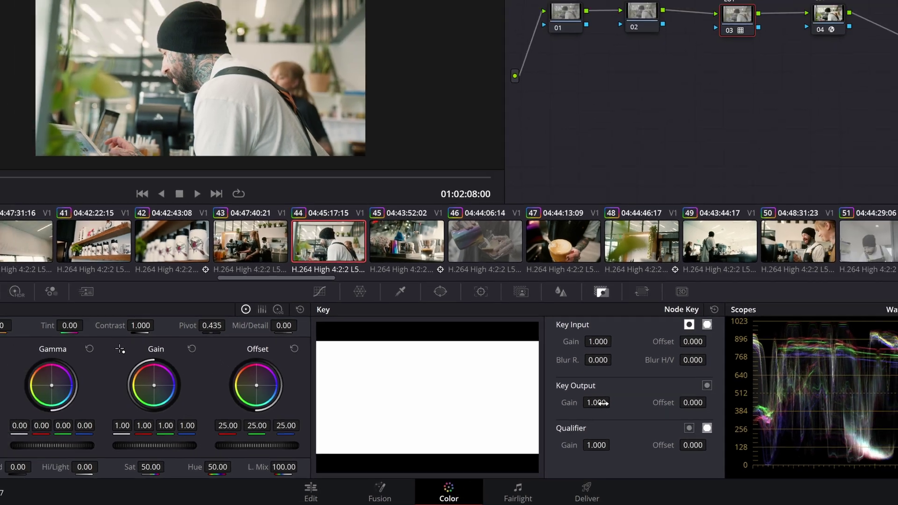
drag(674, 350, 698, 351)
mouse_move(569, 421)
mouse_down()
mouse_move(524, 421)
mouse_move(566, 421)
mouse_up()
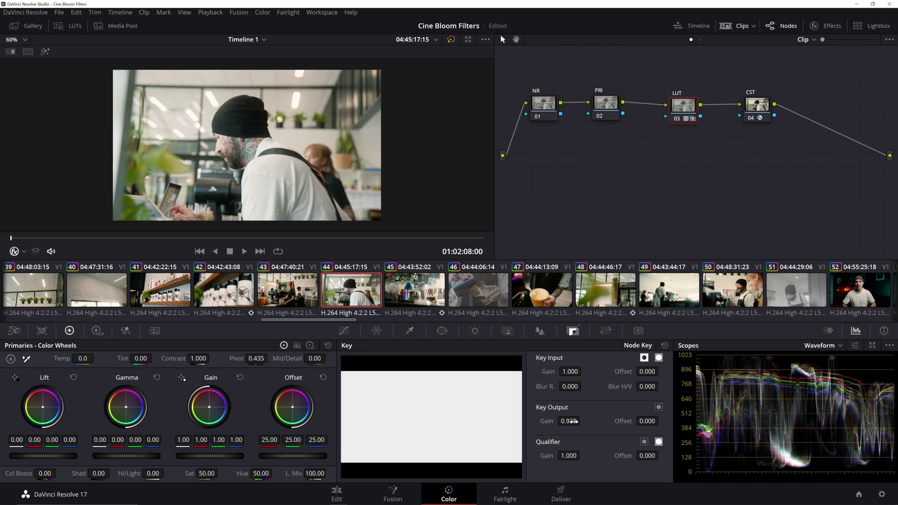
click(602, 106)
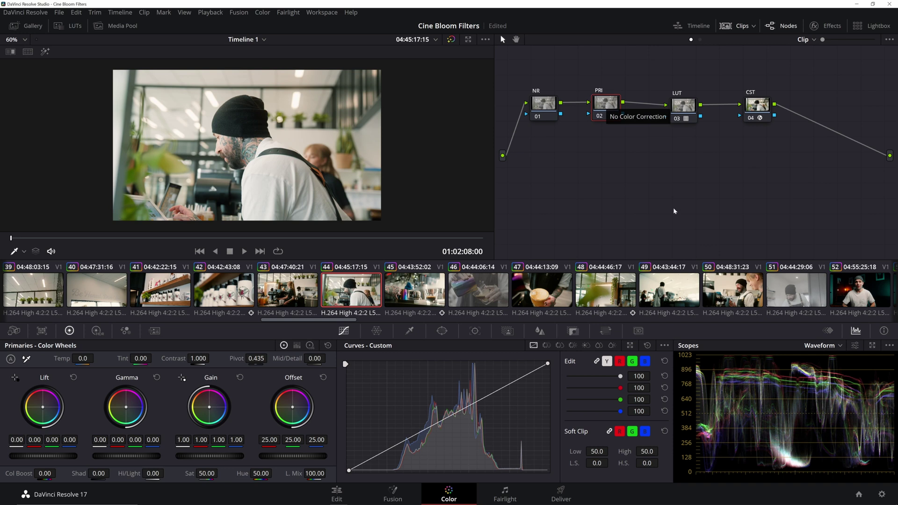
click(872, 345)
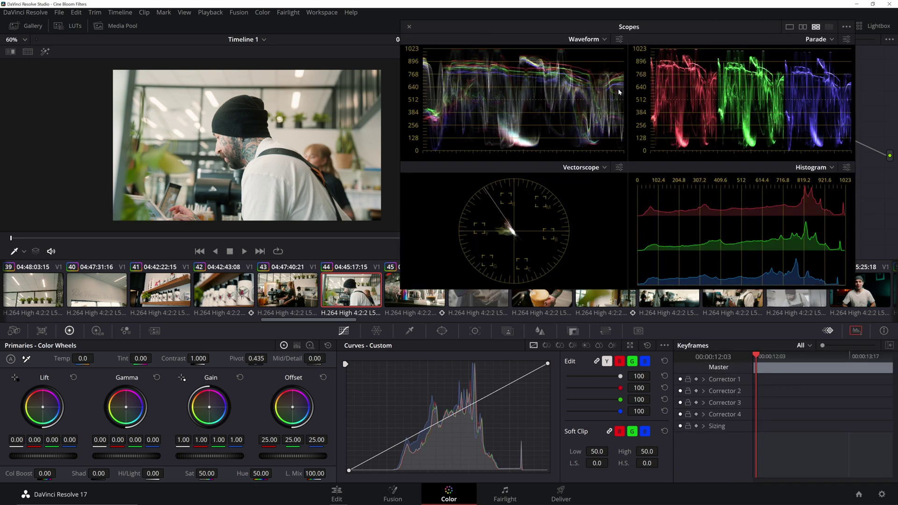
drag(557, 30, 570, 54)
click(803, 50)
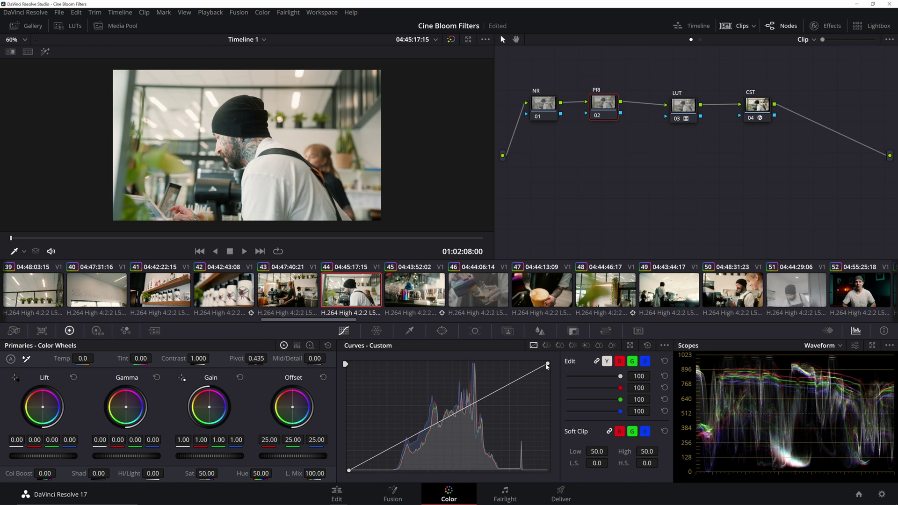
Add control points to the PRI custom curve and pull the low points down to deepen the shadows.
drag(549, 366, 548, 365)
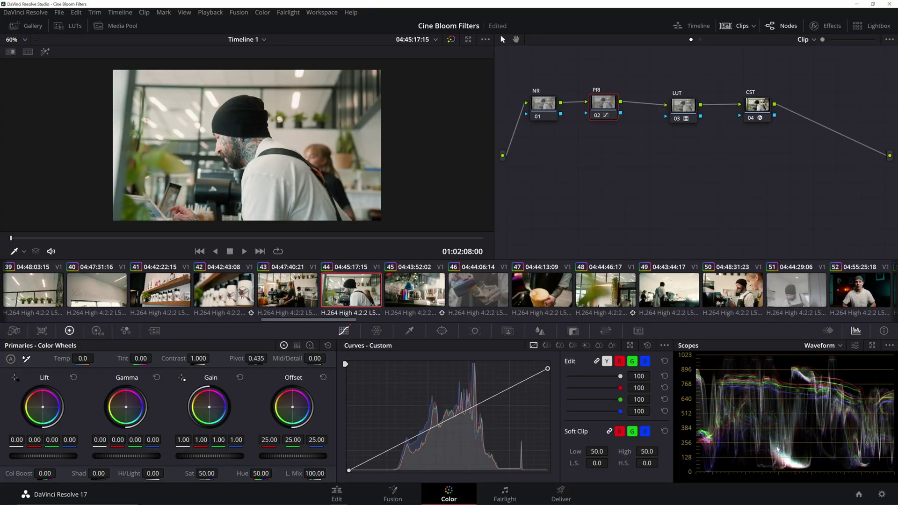
click(458, 414)
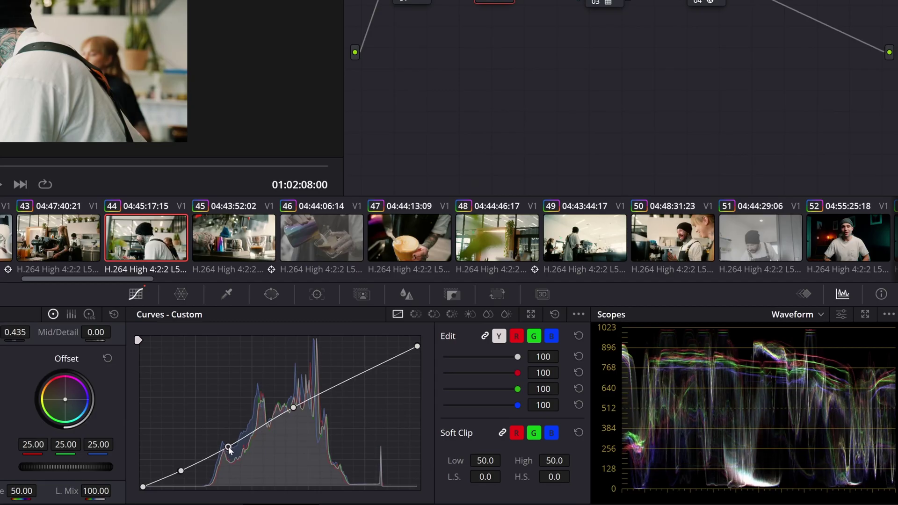
drag(229, 450, 224, 445)
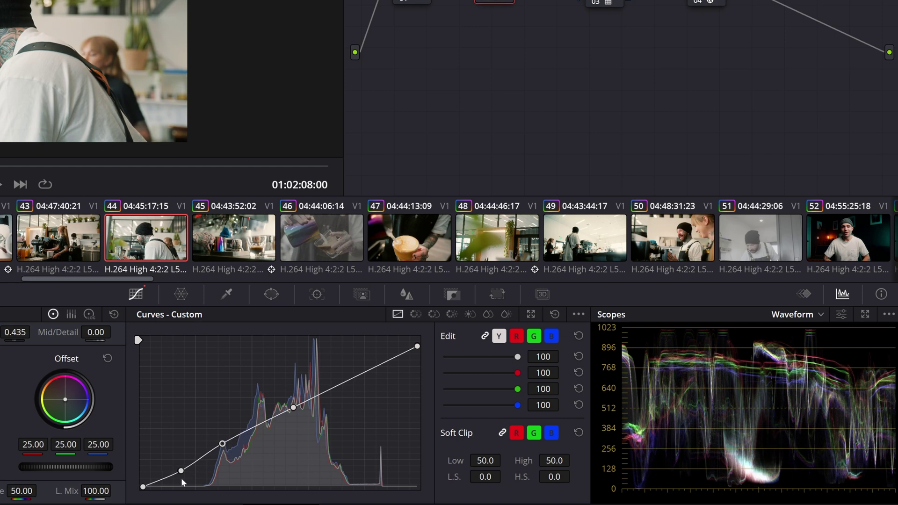
drag(182, 480, 178, 478)
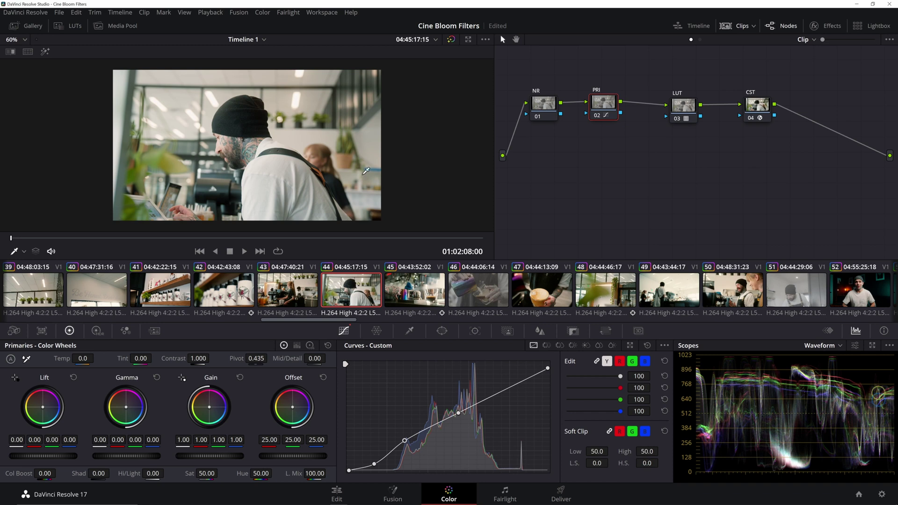
In Log Wheels, lower the shadows and tint them blue, warm the highlights and nudge the midtones.
click(310, 345)
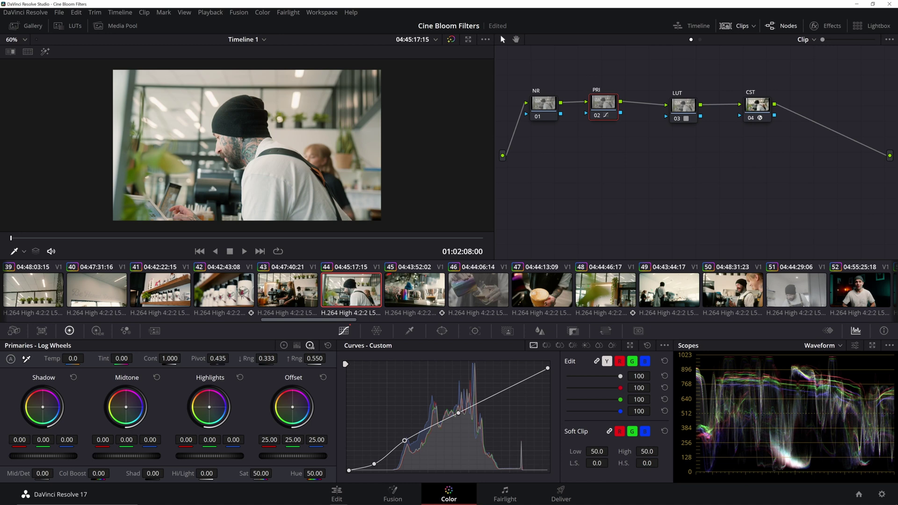
drag(43, 456, 10, 459)
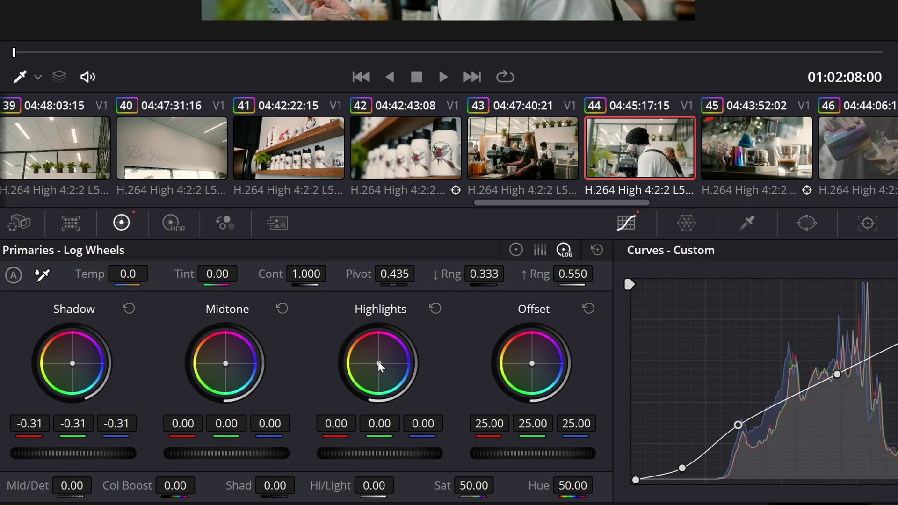
drag(377, 361, 375, 362)
drag(73, 363, 76, 365)
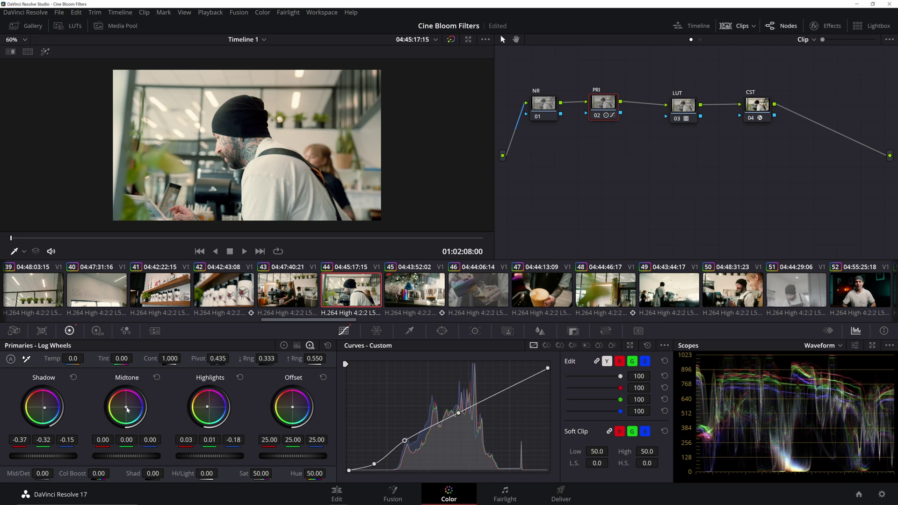
drag(127, 409, 127, 409)
click(260, 473)
Enter Sat 55, then bring Cont to 1.108 and Temp to -90.0 in the Log Wheels panel.
text(55)
key(Return)
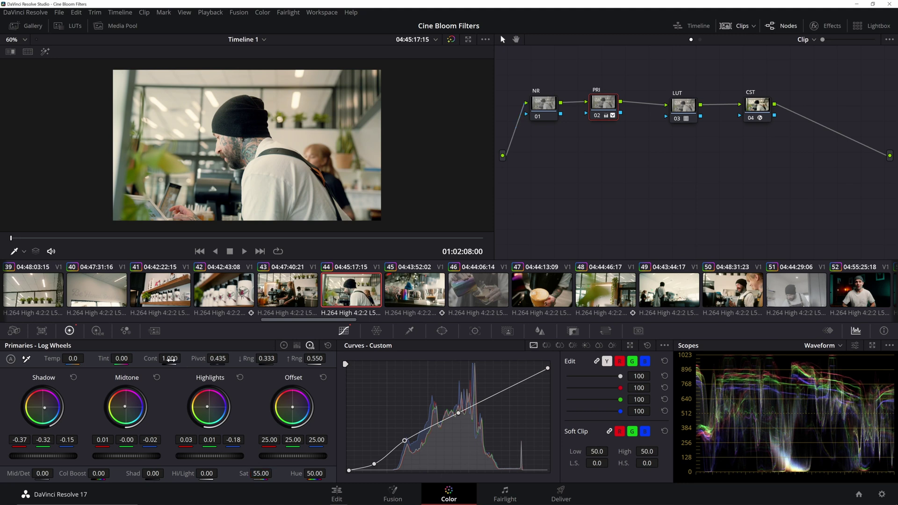
drag(170, 359, 181, 358)
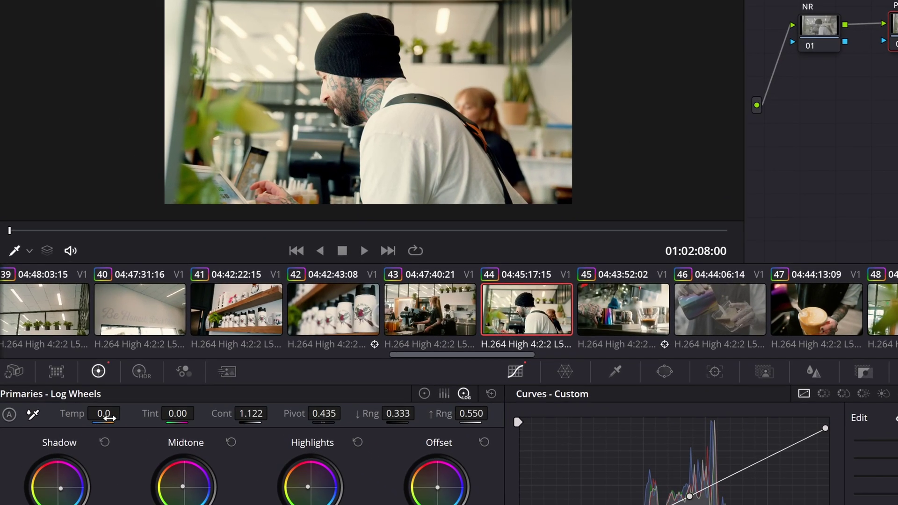
drag(103, 413, 65, 414)
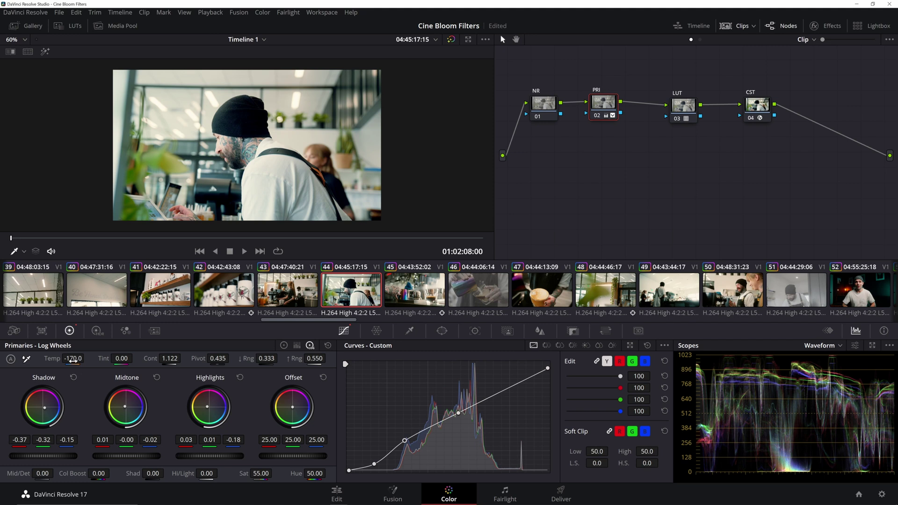
drag(70, 358, 294, 253)
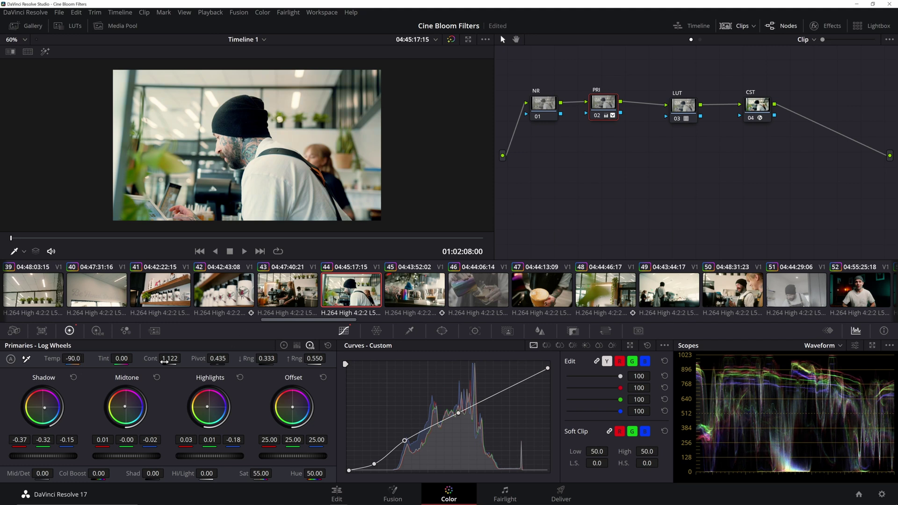
drag(164, 361, 184, 360)
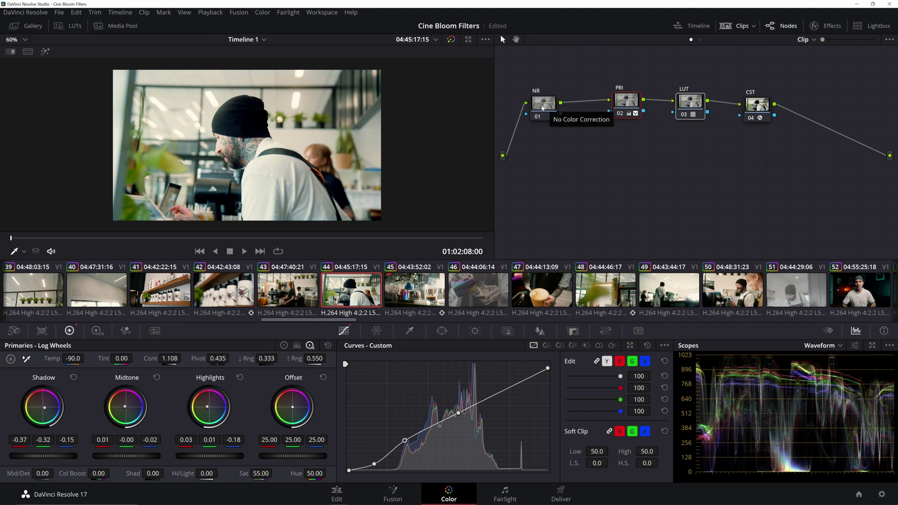
click(551, 103)
Search the Effects library for 'noise' and drop Noise Reduction onto the NR node.
drag(551, 105, 549, 107)
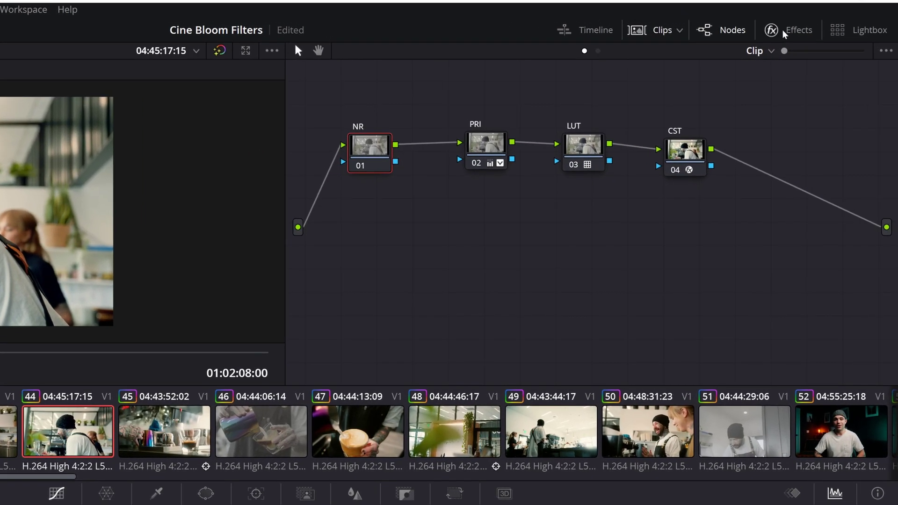
click(784, 31)
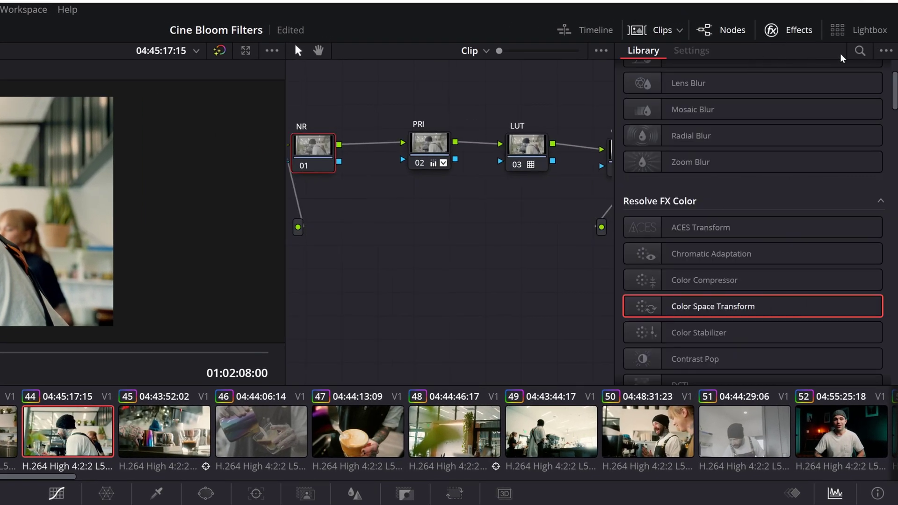
click(860, 51)
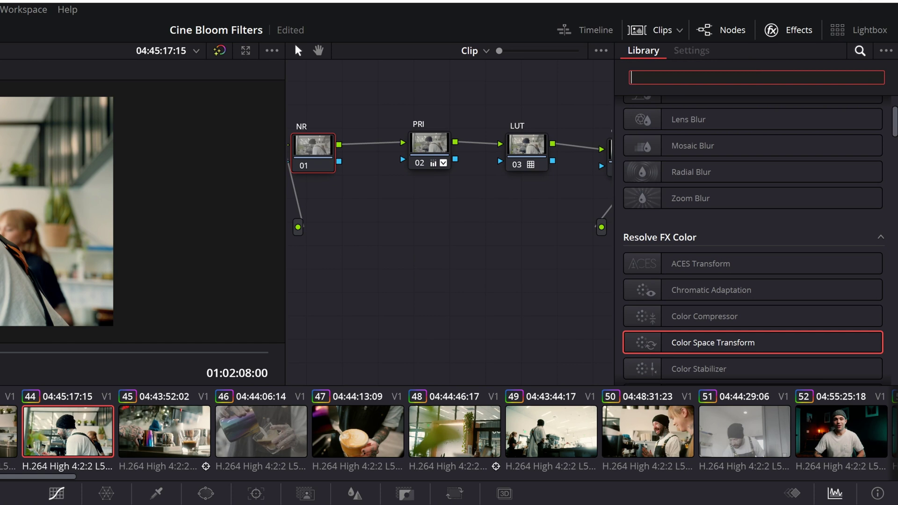
text(noise)
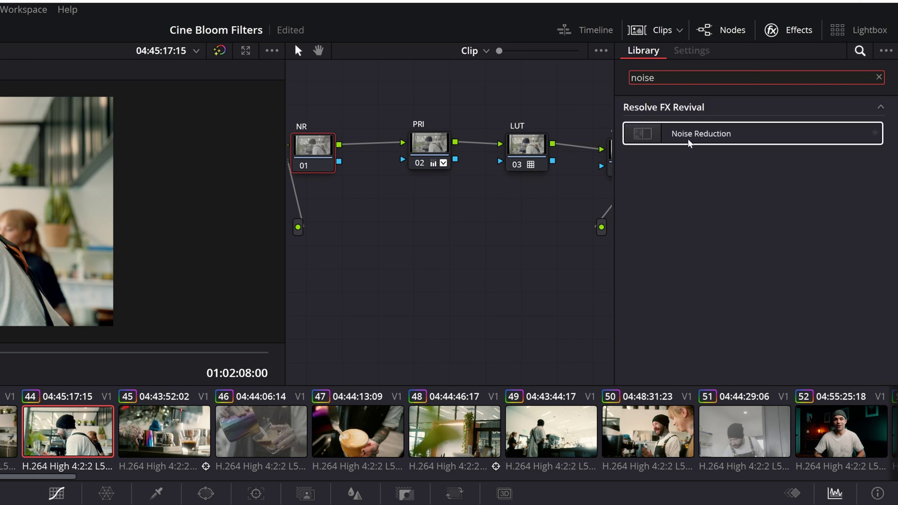
drag(713, 137, 322, 150)
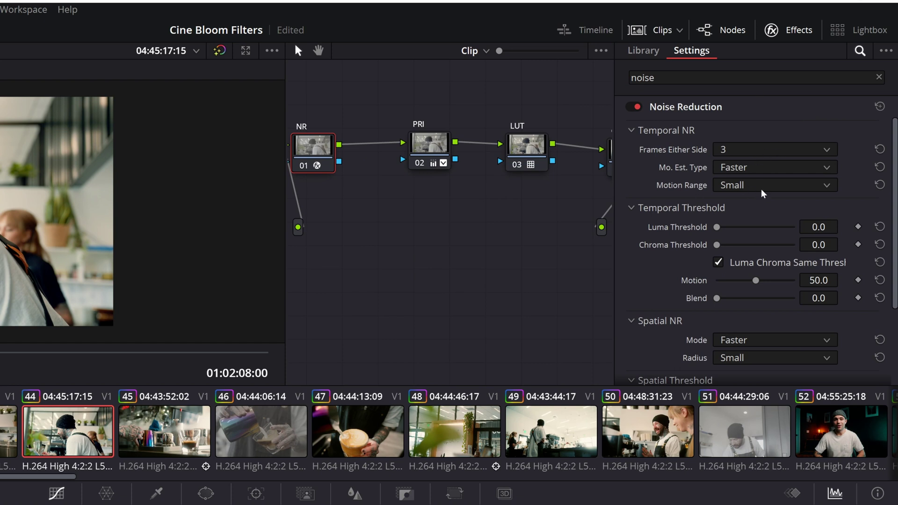
scroll(761, 232, down, 2)
scroll(720, 192, up, 2)
Keep Frames Either Side at 3 and raise the luma and chroma thresholds to 6.4.
click(761, 150)
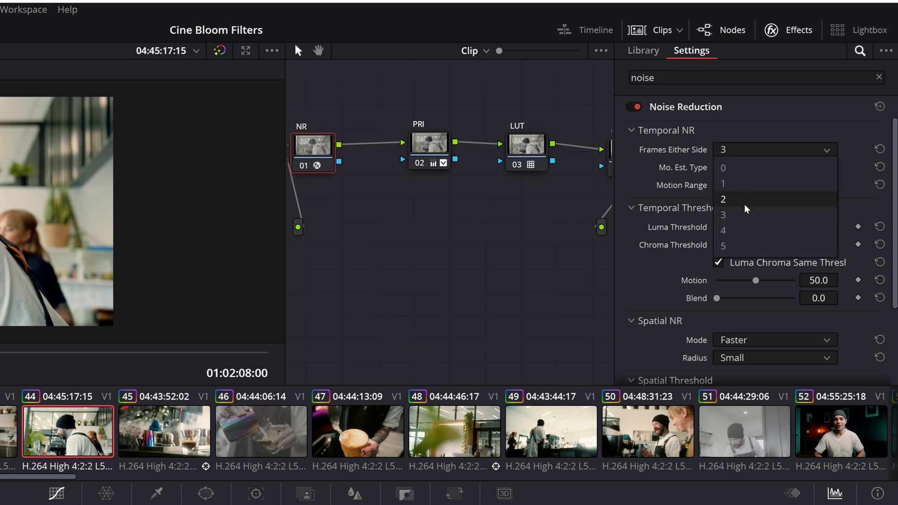
click(745, 204)
click(774, 149)
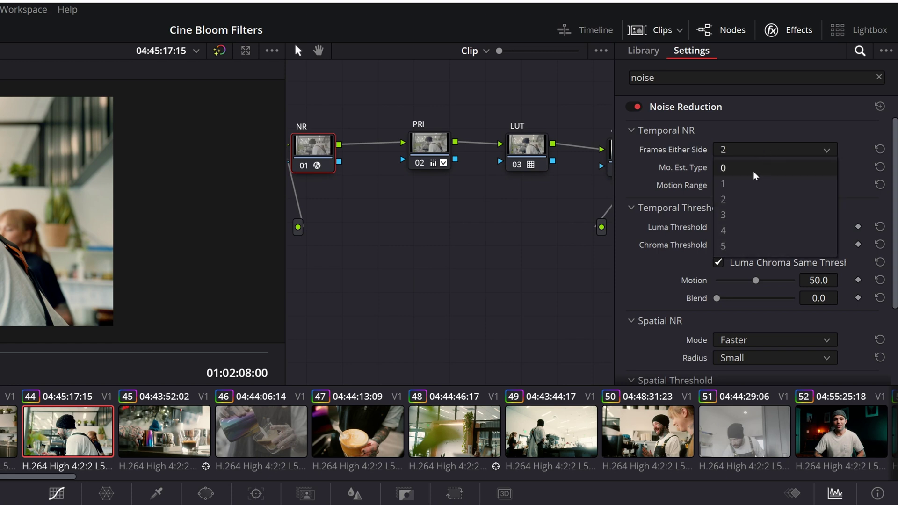
click(737, 214)
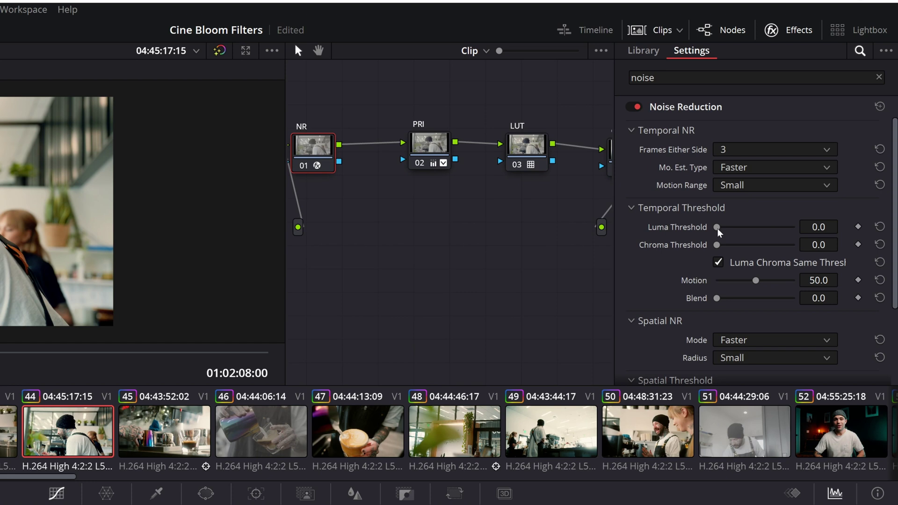
drag(717, 229, 721, 229)
Close the Effects panel to reveal the four-node NR, PRI, LUT, CST chain.
click(801, 37)
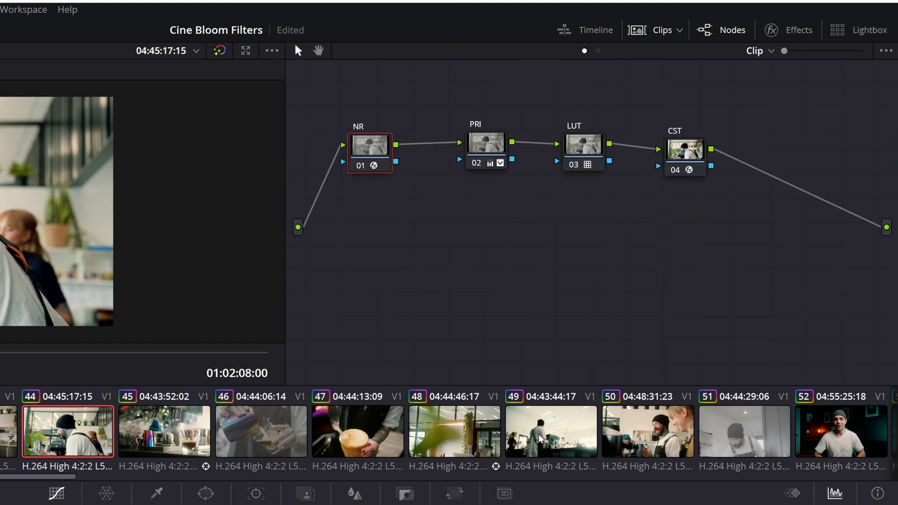